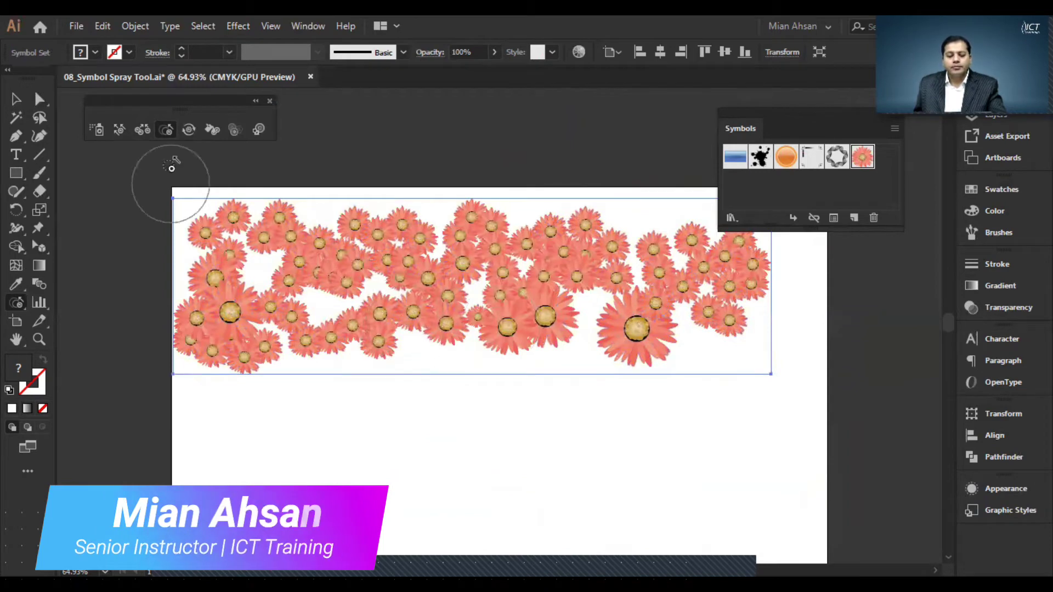
- Rotate flowers around the middle of the sprayed flower set with the Symbol Spinner, and deselect the set
{"action": "left_click", "coordinate": [189, 130]}
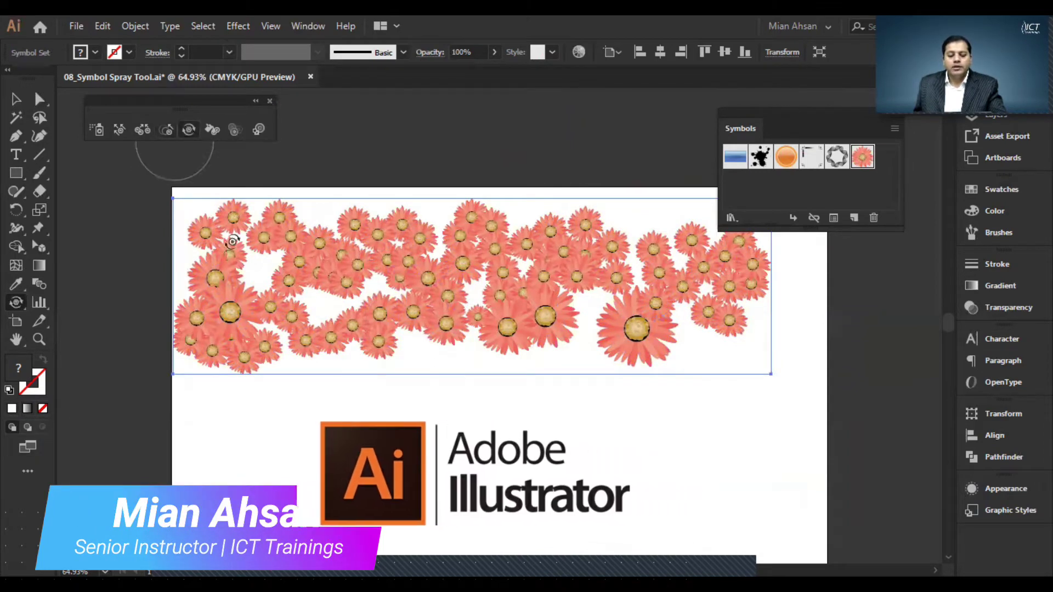
{"action": "mouse_move", "coordinate": [364, 256]}
{"action": "left_mouse_down"}
{"action": "mouse_move", "coordinate": [401, 288]}
{"action": "mouse_move", "coordinate": [426, 274]}
{"action": "mouse_move", "coordinate": [472, 310]}
{"action": "mouse_move", "coordinate": [573, 307]}
{"action": "mouse_move", "coordinate": [592, 365]}
{"action": "left_mouse_up"}
{"action": "left_click", "coordinate": [15, 102]}
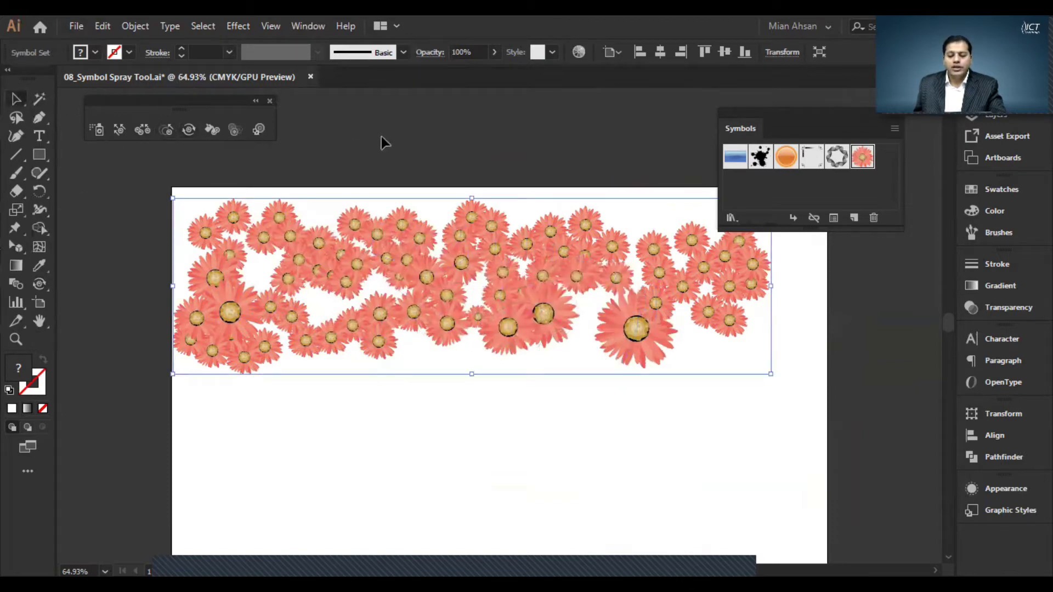
{"action": "left_click", "coordinate": [505, 151]}
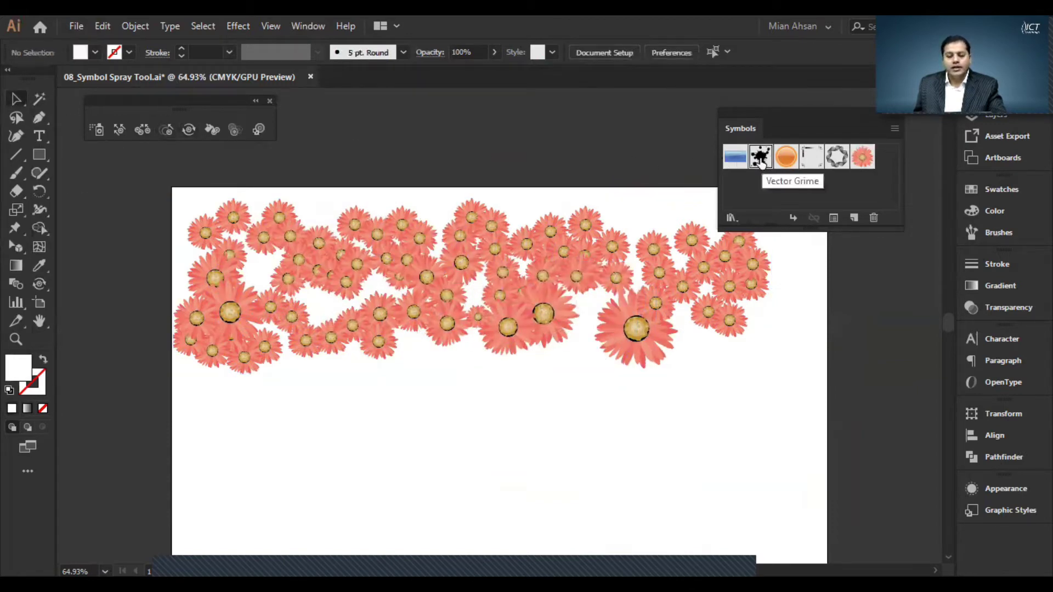
- Spray four Vector Grime symbols in a row across the empty lower part of the artboard, and deselect them
{"action": "left_click", "coordinate": [99, 130]}
{"action": "scroll", "coordinate": [240, 333], "scroll_direction": "down", "scroll_amount": 2}
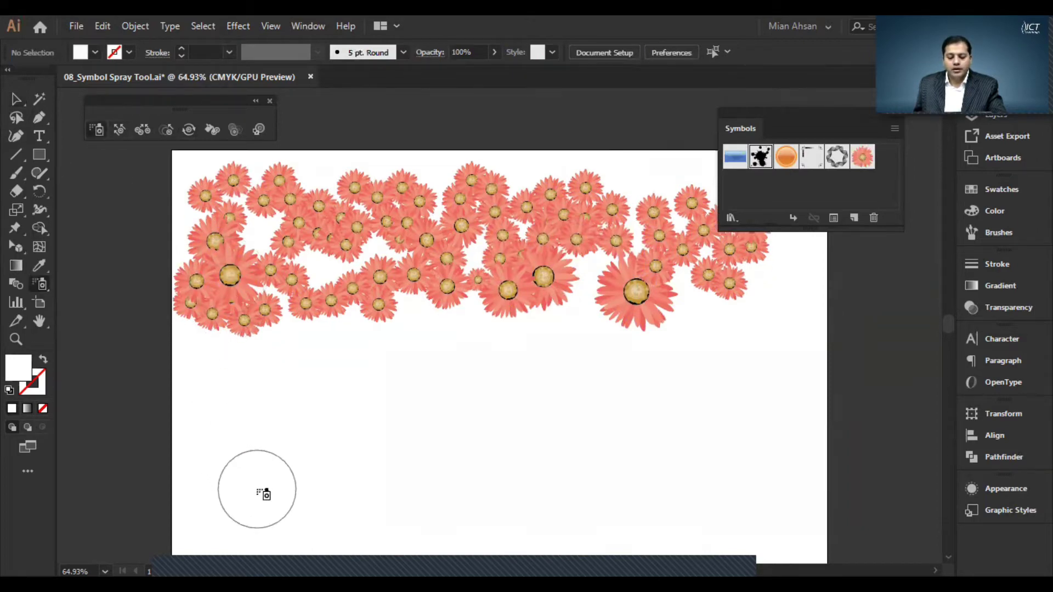
{"action": "left_click", "coordinate": [258, 489]}
{"action": "left_click", "coordinate": [407, 490]}
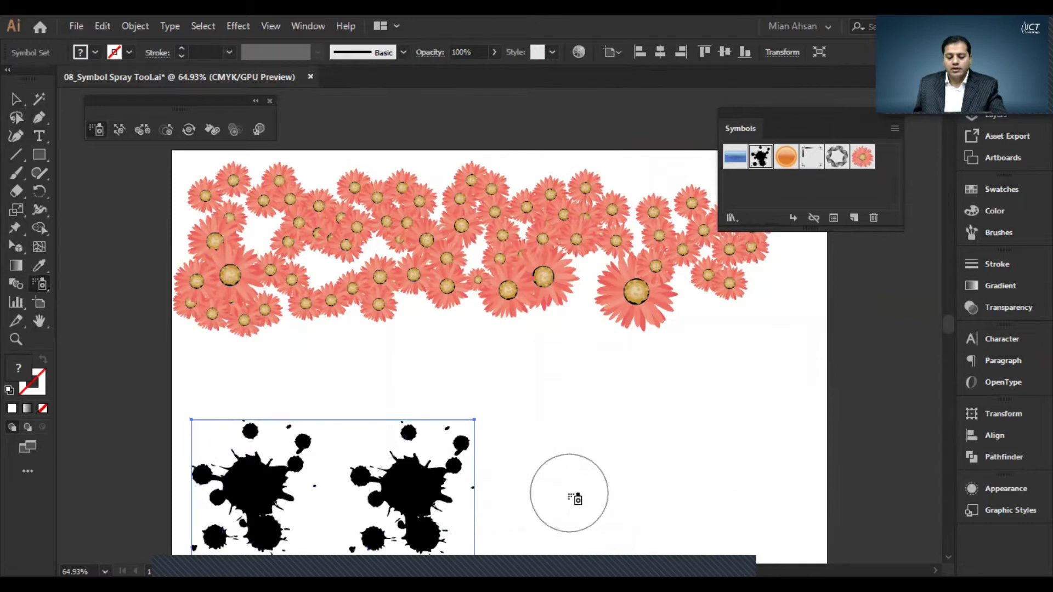
{"action": "left_click", "coordinate": [570, 493]}
{"action": "left_click", "coordinate": [708, 475]}
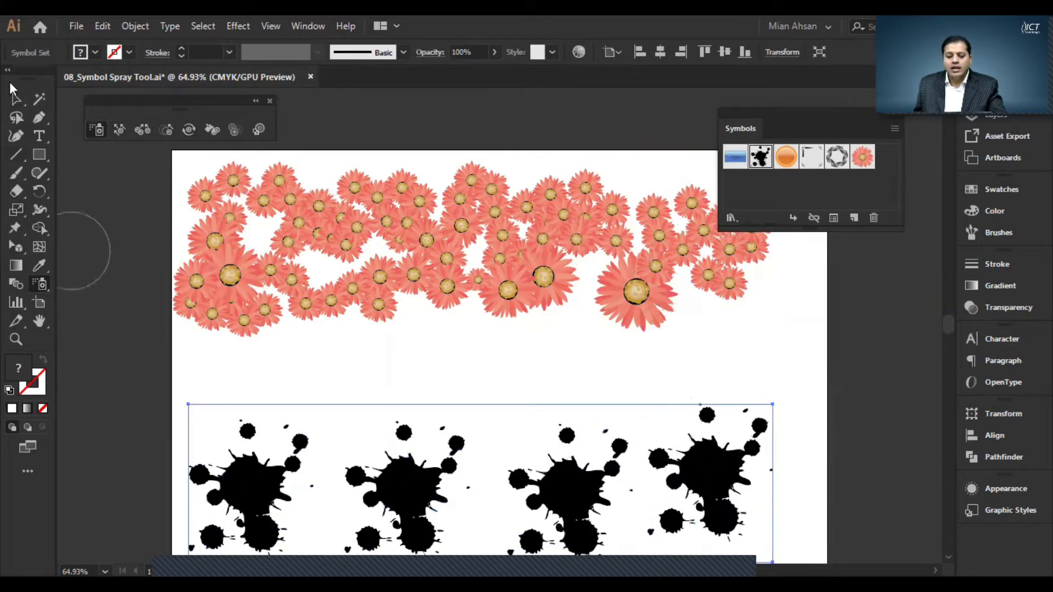
{"action": "left_click", "coordinate": [13, 103]}
{"action": "left_click", "coordinate": [185, 354]}
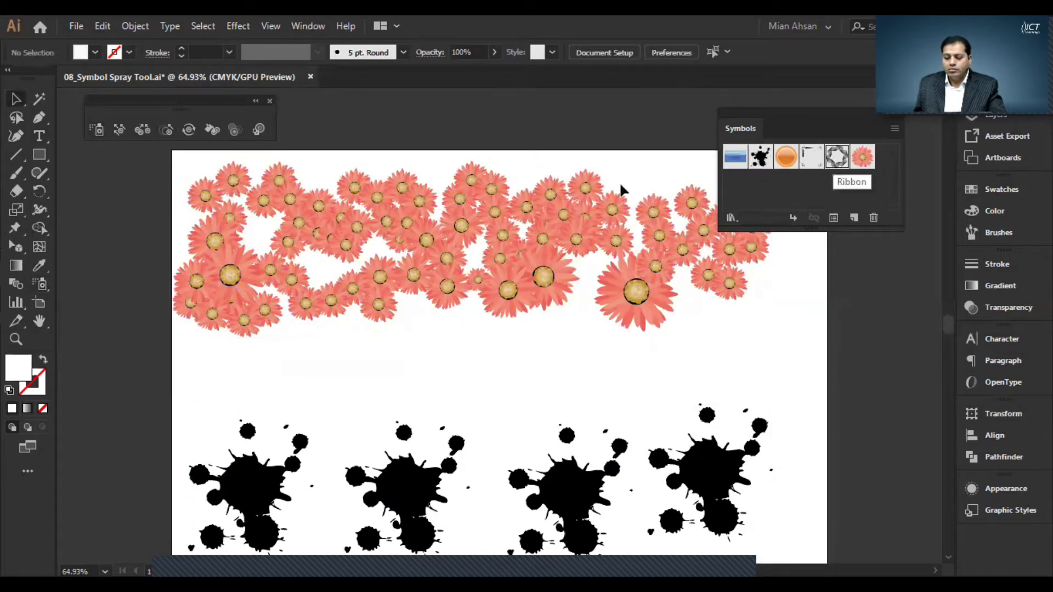
- Spray four Ribbon symbols in a row between the flowers and the black splatters
{"action": "left_click", "coordinate": [746, 352]}
{"action": "left_click", "coordinate": [608, 361]}
{"action": "left_click", "coordinate": [413, 368]}
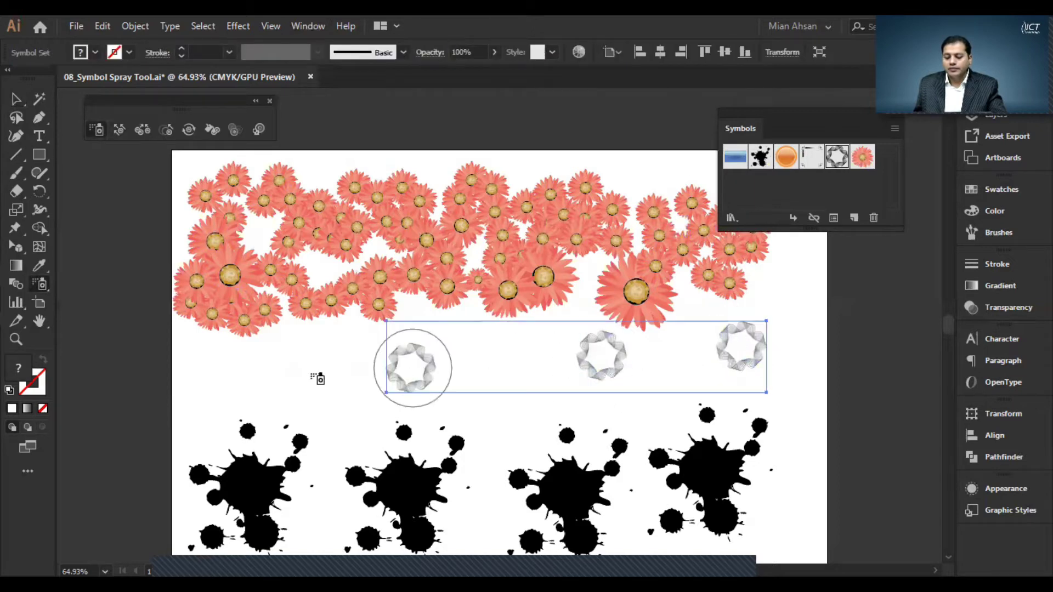
{"action": "left_click", "coordinate": [258, 369]}
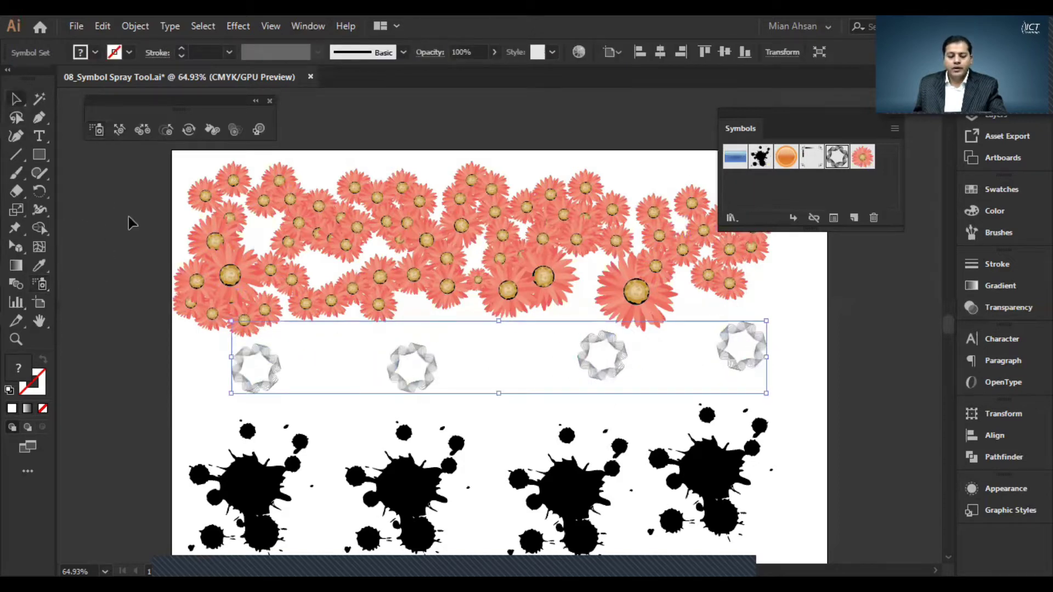
{"action": "key", "text": "v"}
- Rotate the first two black splatters of the row with the Symbol Spinner, and deselect the set
{"action": "scroll", "coordinate": [219, 307], "scroll_direction": "down", "scroll_amount": 3}
{"action": "left_click", "coordinate": [256, 381]}
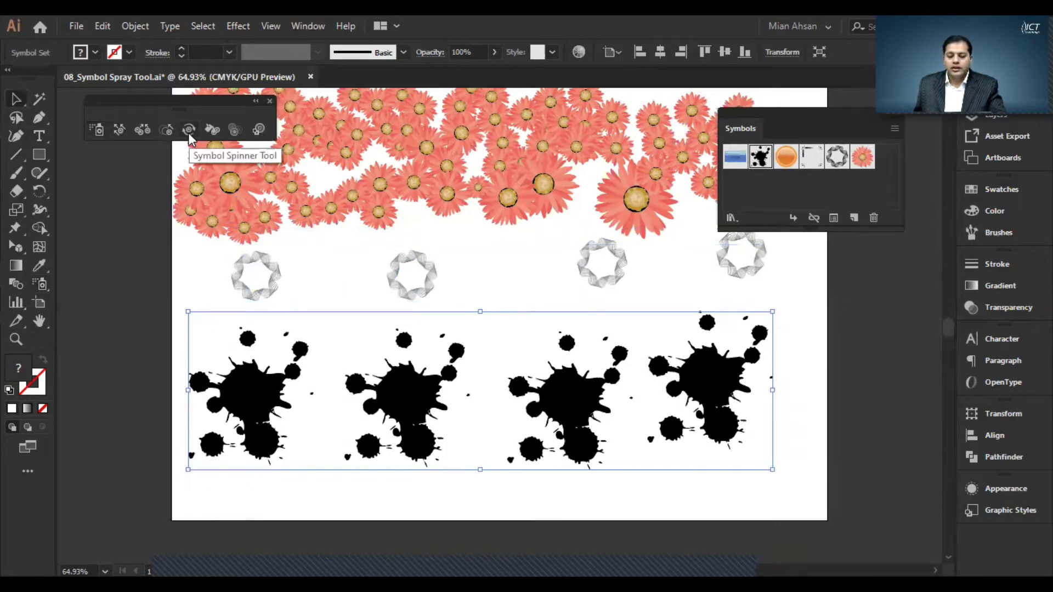
{"action": "left_click", "coordinate": [189, 133]}
{"action": "mouse_move", "coordinate": [254, 377]}
{"action": "left_mouse_down"}
{"action": "mouse_move", "coordinate": [297, 416]}
{"action": "mouse_move", "coordinate": [282, 433]}
{"action": "mouse_move", "coordinate": [265, 382]}
{"action": "mouse_move", "coordinate": [307, 412]}
{"action": "mouse_move", "coordinate": [269, 443]}
{"action": "mouse_move", "coordinate": [244, 410]}
{"action": "mouse_move", "coordinate": [270, 380]}
{"action": "mouse_move", "coordinate": [260, 448]}
{"action": "mouse_move", "coordinate": [232, 435]}
{"action": "mouse_move", "coordinate": [231, 391]}
{"action": "mouse_move", "coordinate": [254, 445]}
{"action": "mouse_move", "coordinate": [210, 447]}
{"action": "mouse_move", "coordinate": [232, 393]}
{"action": "mouse_move", "coordinate": [279, 434]}
{"action": "mouse_move", "coordinate": [225, 454]}
{"action": "mouse_move", "coordinate": [244, 382]}
{"action": "mouse_move", "coordinate": [268, 442]}
{"action": "mouse_move", "coordinate": [211, 452]}
{"action": "mouse_move", "coordinate": [258, 380]}
{"action": "mouse_move", "coordinate": [279, 422]}
{"action": "mouse_move", "coordinate": [200, 432]}
{"action": "mouse_move", "coordinate": [258, 401]}
{"action": "mouse_move", "coordinate": [252, 441]}
{"action": "mouse_move", "coordinate": [212, 446]}
{"action": "mouse_move", "coordinate": [242, 401]}
{"action": "mouse_move", "coordinate": [274, 398]}
{"action": "mouse_move", "coordinate": [208, 447]}
{"action": "mouse_move", "coordinate": [190, 433]}
{"action": "mouse_move", "coordinate": [267, 386]}
{"action": "mouse_move", "coordinate": [257, 438]}
{"action": "mouse_move", "coordinate": [188, 435]}
{"action": "left_mouse_up"}
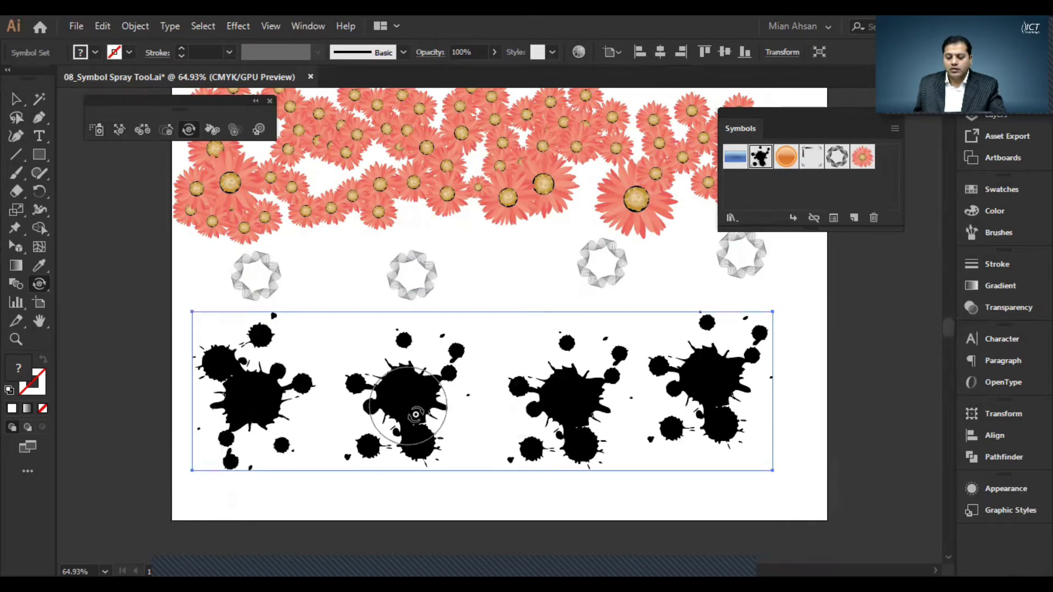
{"action": "mouse_move", "coordinate": [419, 416]}
{"action": "left_mouse_down"}
{"action": "mouse_move", "coordinate": [446, 404]}
{"action": "mouse_move", "coordinate": [401, 381]}
{"action": "mouse_move", "coordinate": [397, 442]}
{"action": "mouse_move", "coordinate": [414, 424]}
{"action": "left_mouse_up"}
{"action": "left_click", "coordinate": [15, 100]}
{"action": "left_click", "coordinate": [248, 304]}
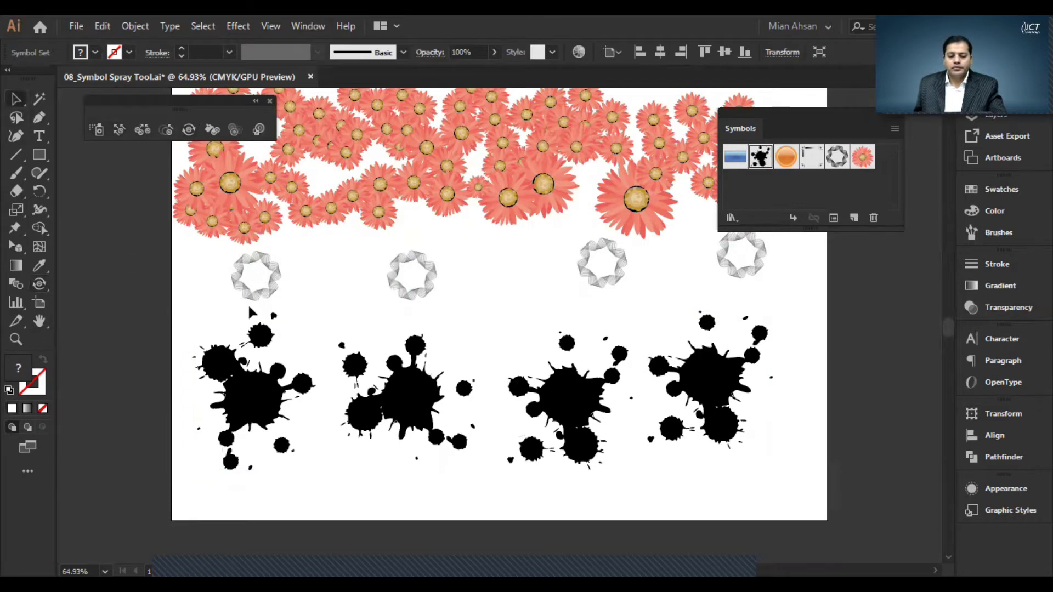
- Select the flower symbol set for the Symbol Screener and set the fill colour to the dark blue swatch
{"action": "scroll", "coordinate": [250, 305], "scroll_direction": "up", "scroll_amount": 1}
{"action": "left_click", "coordinate": [332, 238]}
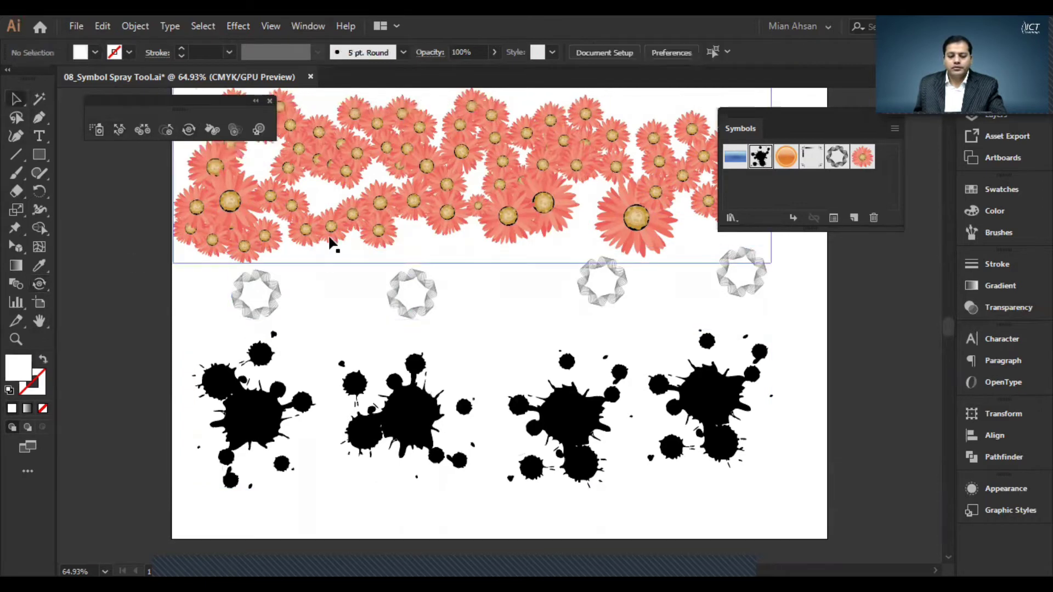
{"action": "left_click", "coordinate": [234, 130]}
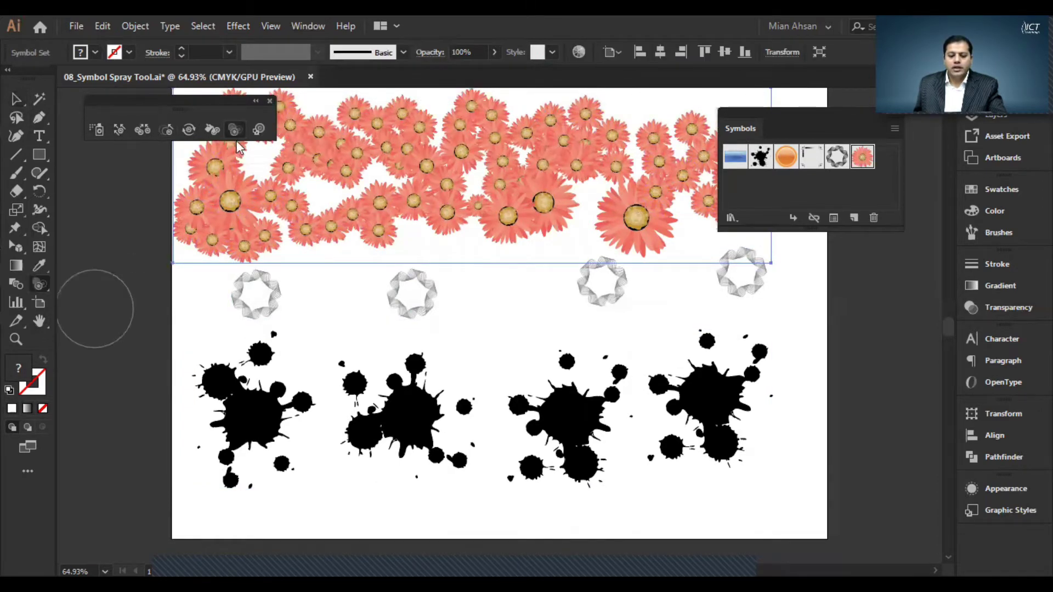
{"action": "scroll", "coordinate": [465, 245], "scroll_direction": "up", "scroll_amount": 3}
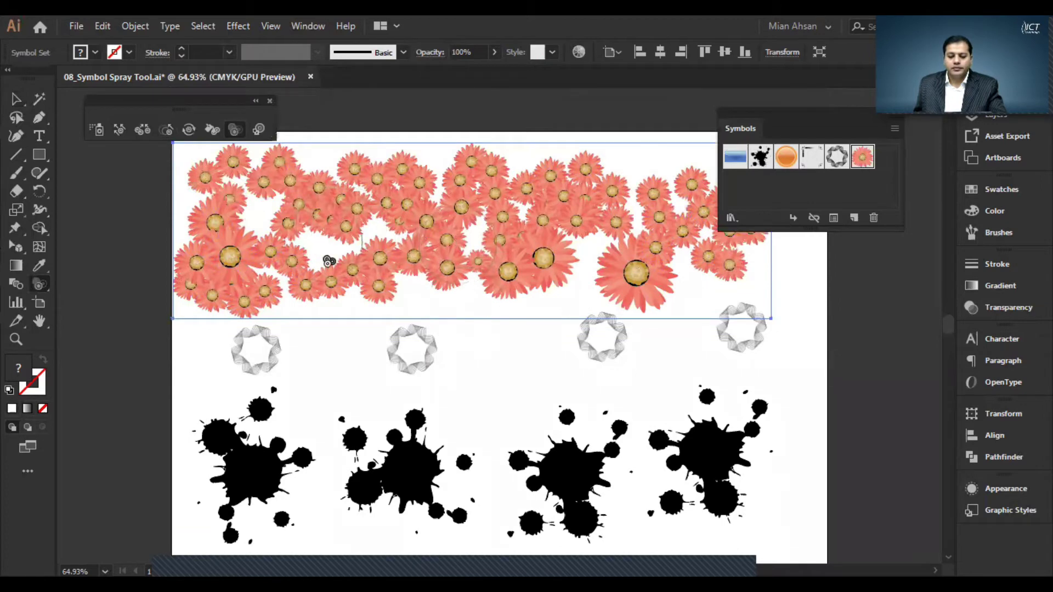
{"action": "left_click", "coordinate": [995, 188]}
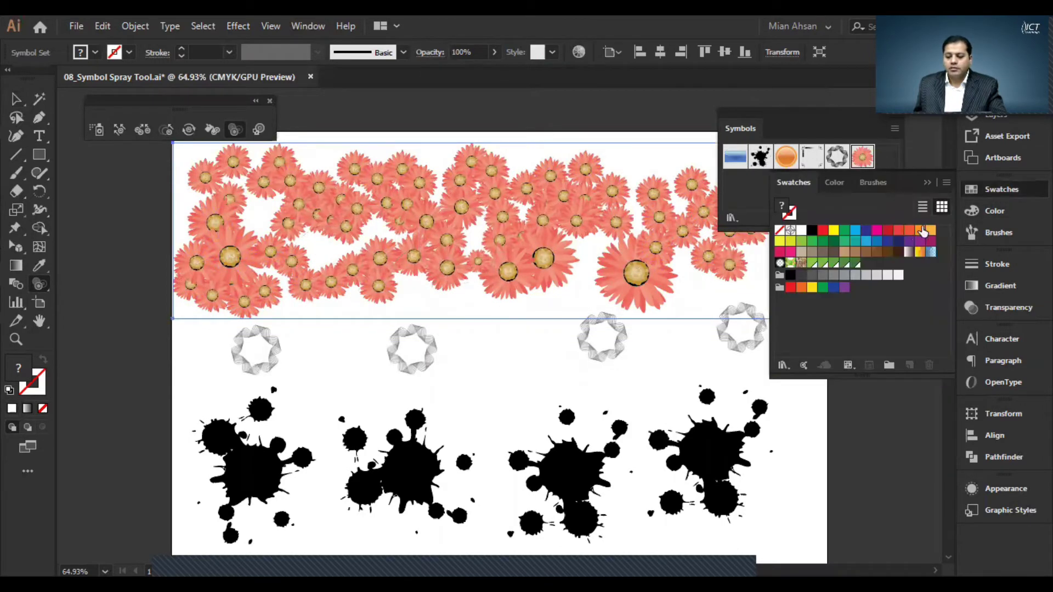
{"action": "left_click", "coordinate": [866, 231]}
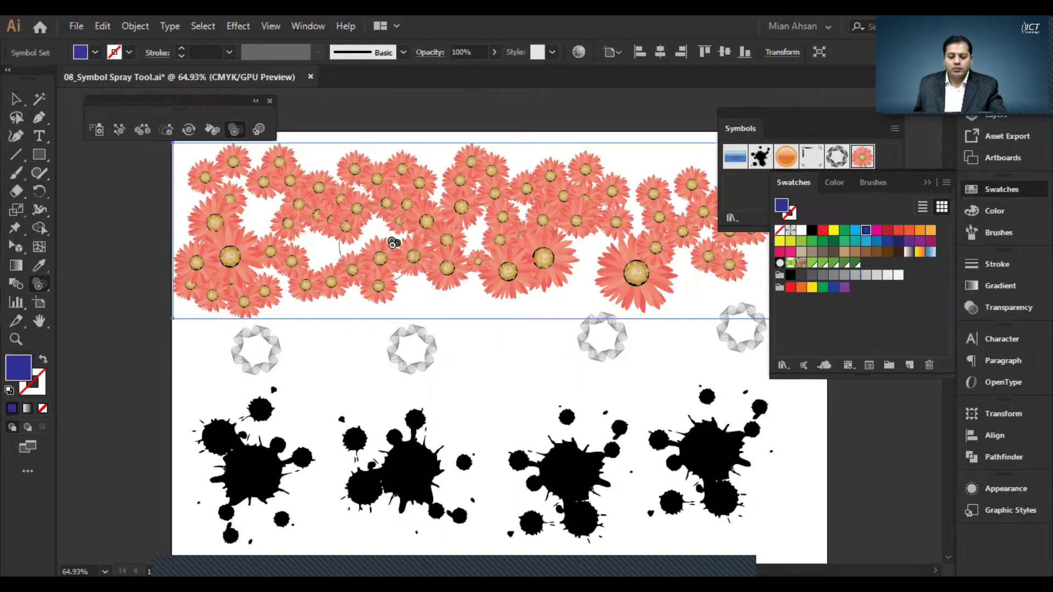
- Try the Symbol Screener on the small flowers left of the set's centre, and undo the strokes
{"action": "mouse_move", "coordinate": [393, 241]}
{"action": "left_mouse_down"}
{"action": "mouse_move", "coordinate": [380, 259]}
{"action": "mouse_move", "coordinate": [337, 240]}
{"action": "left_mouse_up"}
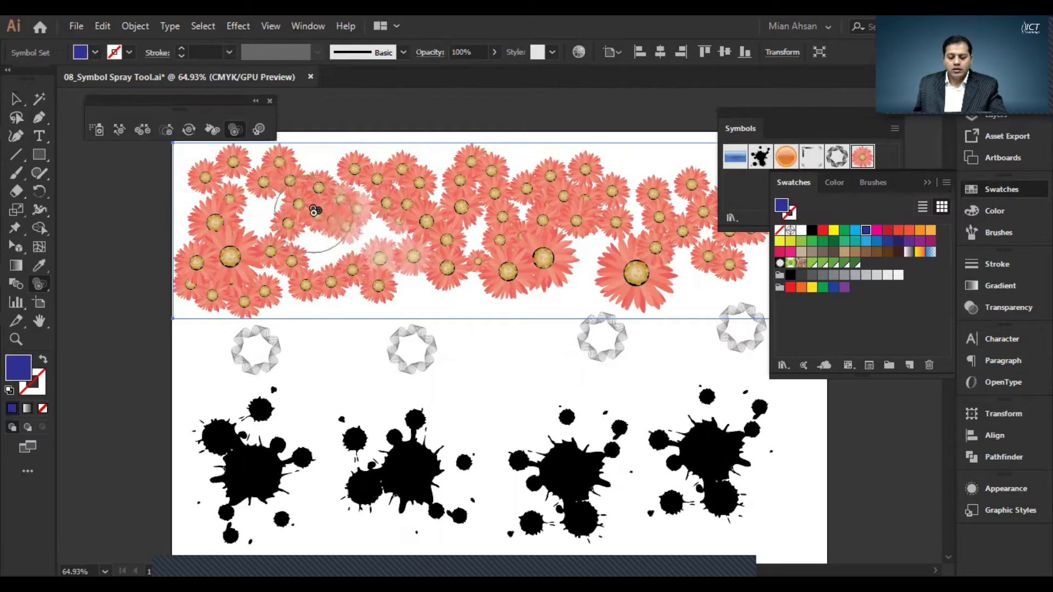
{"action": "left_click_drag", "start_coordinate": [351, 209], "coordinate": [322, 208]}
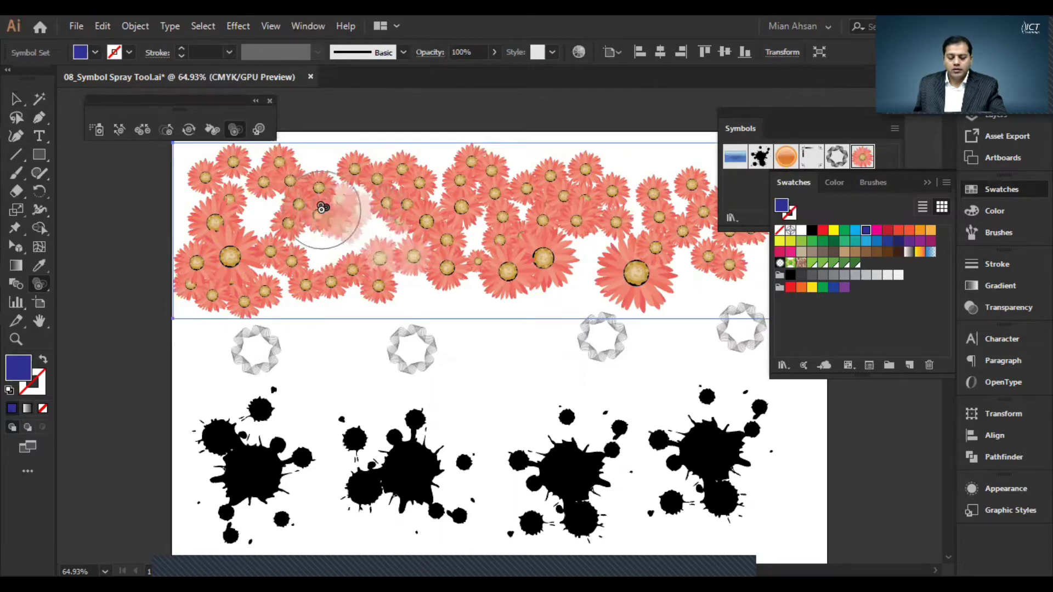
{"action": "key", "text": "ctrl+z"}
{"action": "key", "text": "ctrl+z"}
{"action": "key", "text": "ctrl+z"}
{"action": "key", "text": "ctrl+z"}
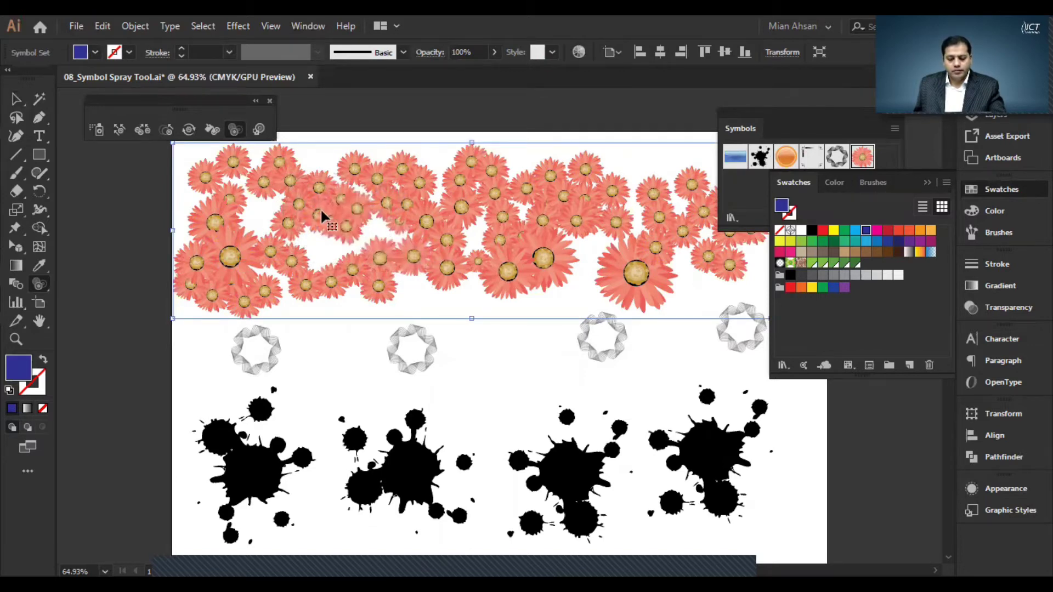
{"action": "key", "text": "ctrl+z"}
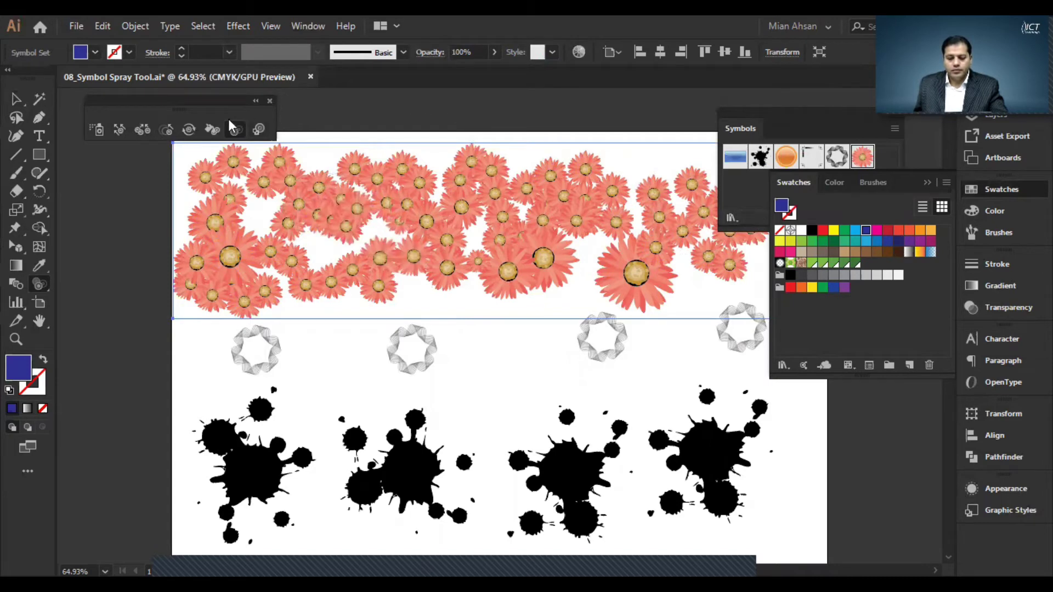
- Stain flowers in the left half and middle of the flower set dark blue with the Symbol Stainer
{"action": "left_click", "coordinate": [214, 130]}
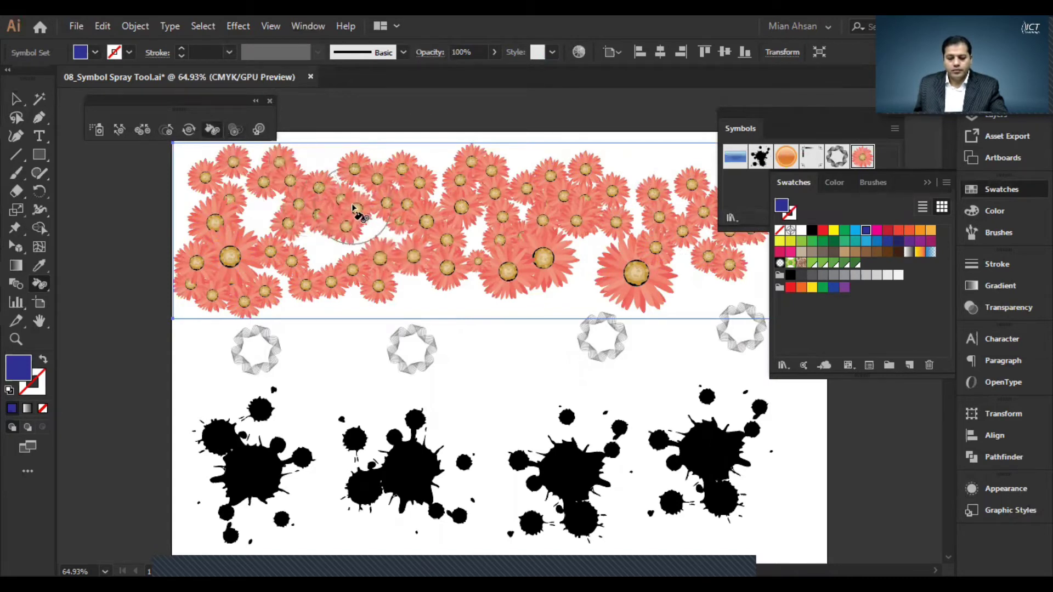
{"action": "mouse_move", "coordinate": [354, 210]}
{"action": "left_mouse_down"}
{"action": "mouse_move", "coordinate": [327, 242]}
{"action": "mouse_move", "coordinate": [326, 211]}
{"action": "mouse_move", "coordinate": [327, 250]}
{"action": "mouse_move", "coordinate": [231, 189]}
{"action": "mouse_move", "coordinate": [235, 237]}
{"action": "left_mouse_up"}
{"action": "left_click", "coordinate": [234, 251]}
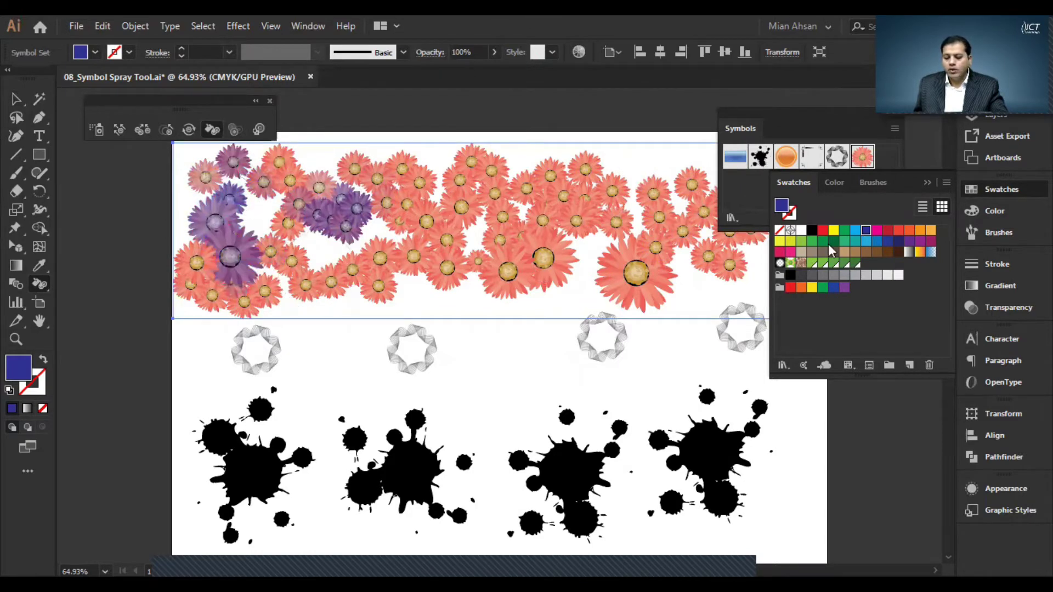
{"action": "mouse_move", "coordinate": [462, 243]}
{"action": "left_mouse_down"}
{"action": "mouse_move", "coordinate": [378, 259]}
{"action": "mouse_move", "coordinate": [372, 279]}
{"action": "mouse_move", "coordinate": [294, 267]}
{"action": "mouse_move", "coordinate": [418, 317]}
{"action": "mouse_move", "coordinate": [447, 296]}
{"action": "mouse_move", "coordinate": [498, 213]}
{"action": "mouse_move", "coordinate": [497, 202]}
{"action": "mouse_move", "coordinate": [444, 202]}
{"action": "left_mouse_up"}
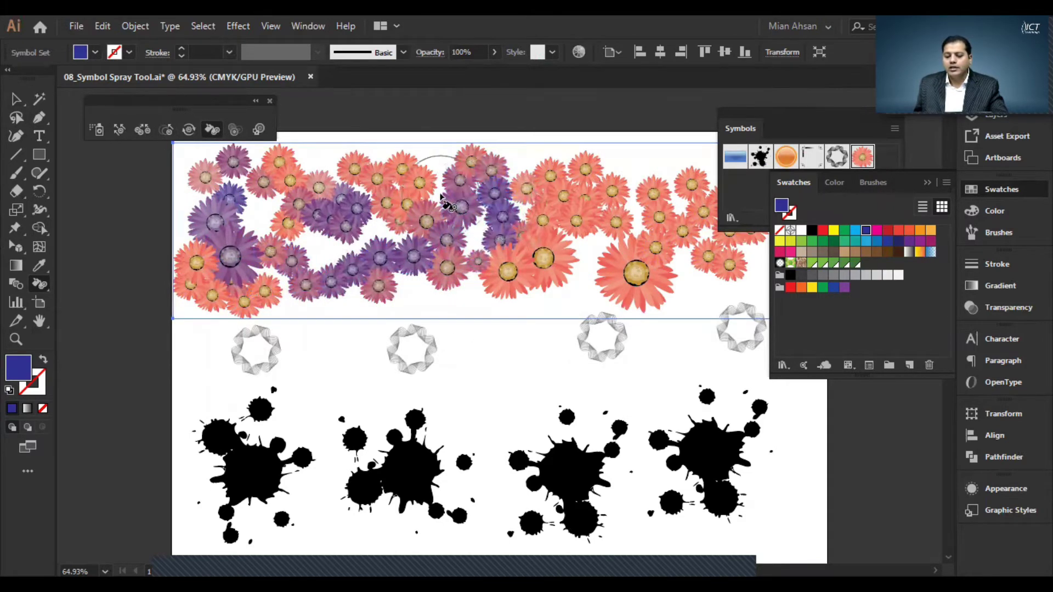
- Stain some small flowers right of the centre purple and the three large flowers there dark green
{"action": "left_click", "coordinate": [921, 247]}
{"action": "mouse_move", "coordinate": [593, 216]}
{"action": "left_mouse_down"}
{"action": "mouse_move", "coordinate": [576, 223]}
{"action": "mouse_move", "coordinate": [571, 252]}
{"action": "left_mouse_up"}
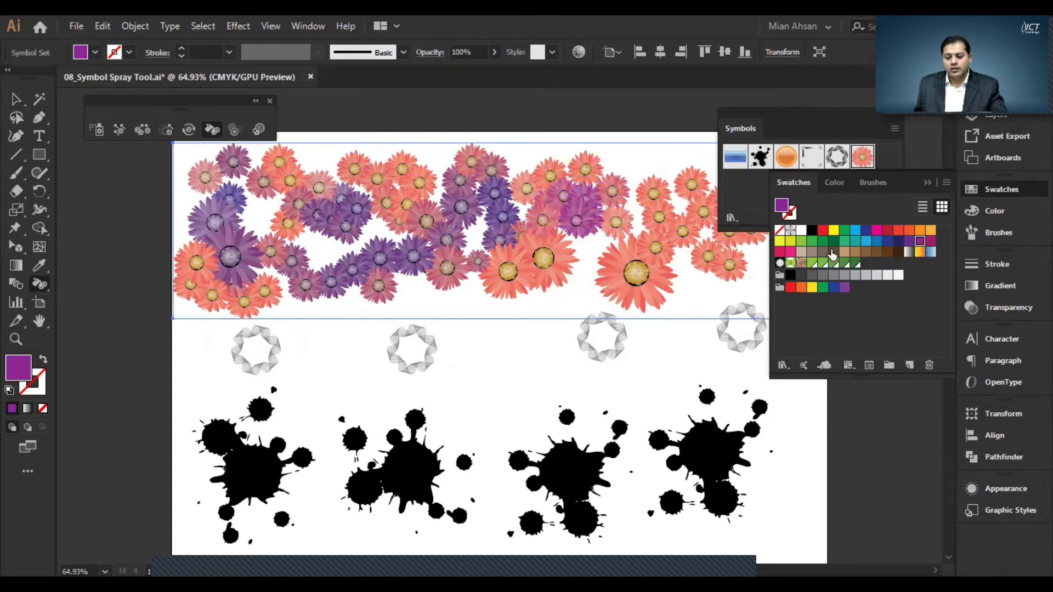
{"action": "mouse_move", "coordinate": [626, 264]}
{"action": "left_mouse_down"}
{"action": "mouse_move", "coordinate": [637, 275]}
{"action": "mouse_move", "coordinate": [505, 265]}
{"action": "mouse_move", "coordinate": [540, 270]}
{"action": "mouse_move", "coordinate": [637, 321]}
{"action": "left_mouse_up"}
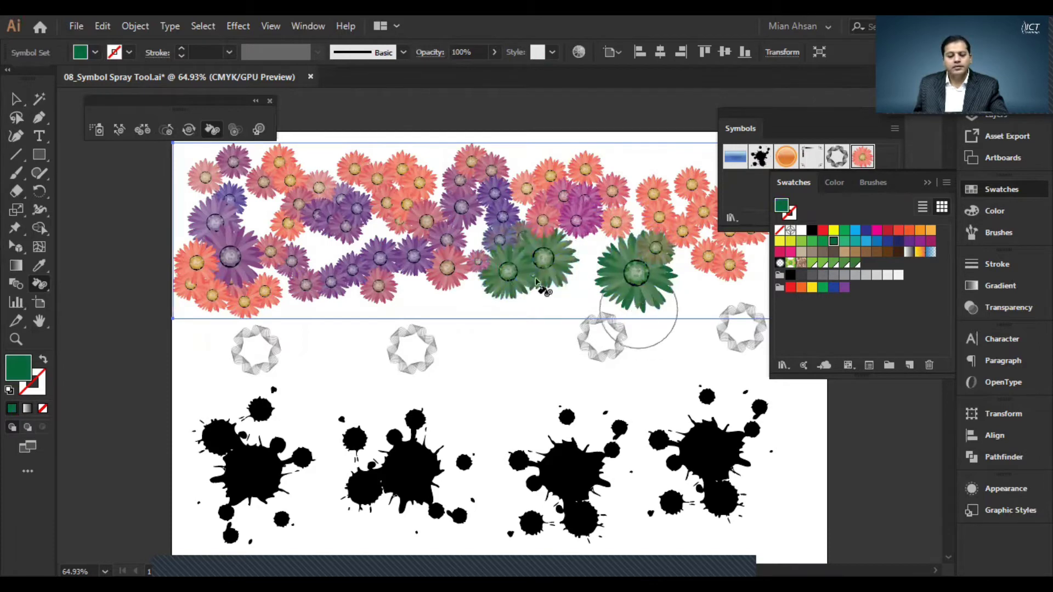
- Fade scattered flowers across the set, including the green ones, with the Symbol Screener
{"action": "left_click", "coordinate": [235, 130]}
{"action": "left_click", "coordinate": [342, 205]}
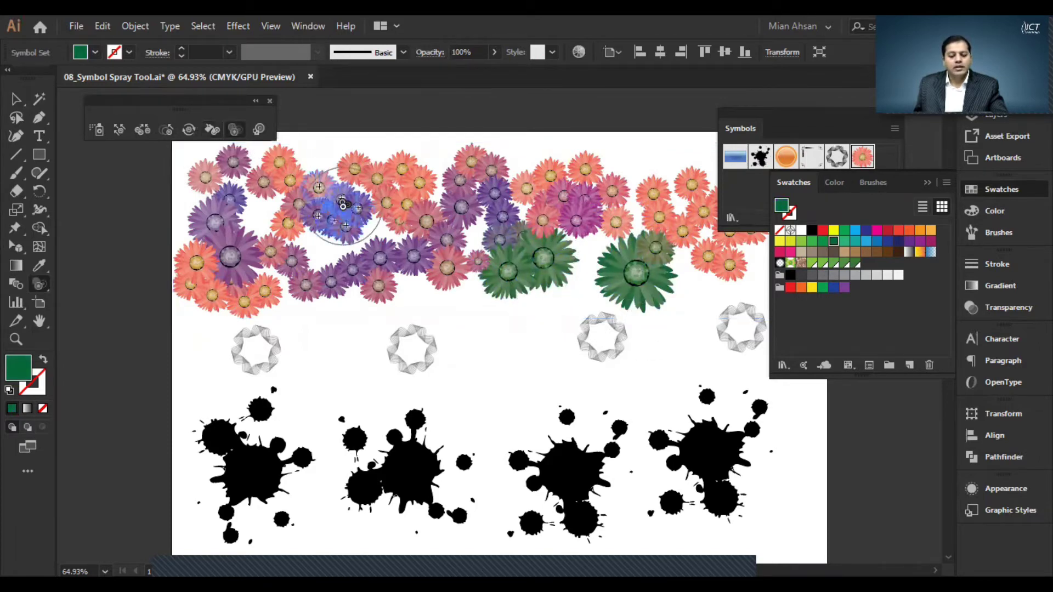
{"action": "mouse_move", "coordinate": [343, 205]}
{"action": "left_mouse_down"}
{"action": "mouse_move", "coordinate": [276, 229]}
{"action": "mouse_move", "coordinate": [271, 180]}
{"action": "mouse_move", "coordinate": [237, 246]}
{"action": "mouse_move", "coordinate": [218, 225]}
{"action": "mouse_move", "coordinate": [234, 294]}
{"action": "mouse_move", "coordinate": [332, 291]}
{"action": "mouse_move", "coordinate": [340, 274]}
{"action": "mouse_move", "coordinate": [359, 288]}
{"action": "mouse_move", "coordinate": [408, 256]}
{"action": "mouse_move", "coordinate": [416, 267]}
{"action": "mouse_move", "coordinate": [458, 217]}
{"action": "mouse_move", "coordinate": [475, 239]}
{"action": "mouse_move", "coordinate": [516, 216]}
{"action": "mouse_move", "coordinate": [525, 277]}
{"action": "mouse_move", "coordinate": [510, 259]}
{"action": "mouse_move", "coordinate": [652, 277]}
{"action": "mouse_move", "coordinate": [659, 259]}
{"action": "mouse_move", "coordinate": [577, 191]}
{"action": "mouse_move", "coordinate": [604, 187]}
{"action": "mouse_move", "coordinate": [549, 187]}
{"action": "mouse_move", "coordinate": [487, 294]}
{"action": "left_mouse_up"}
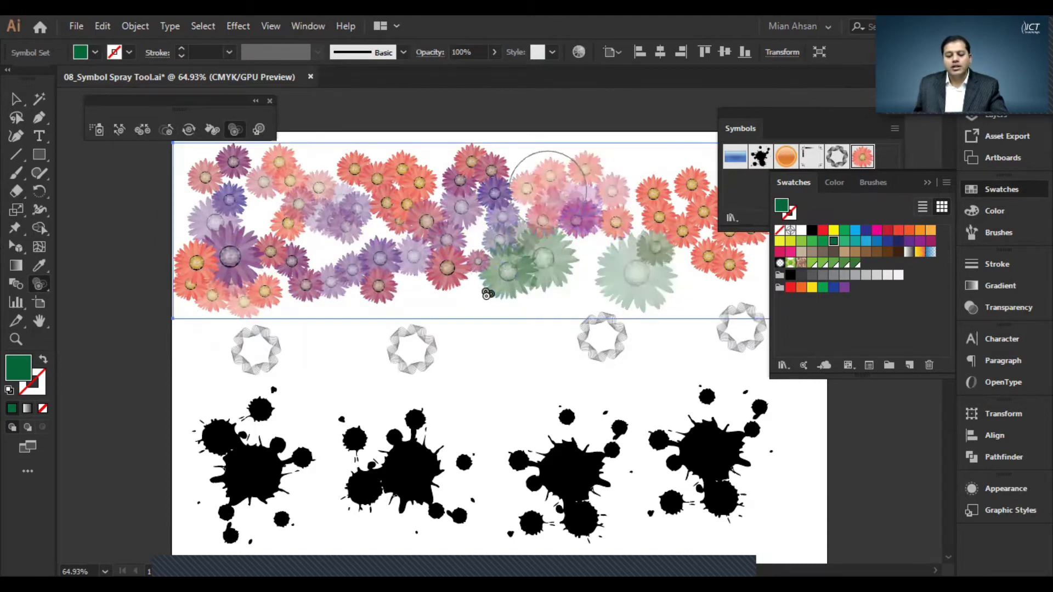
- Try to apply the Symbol Styler to the faded violet flowers, and dismiss the alert
{"action": "left_click", "coordinate": [260, 130]}
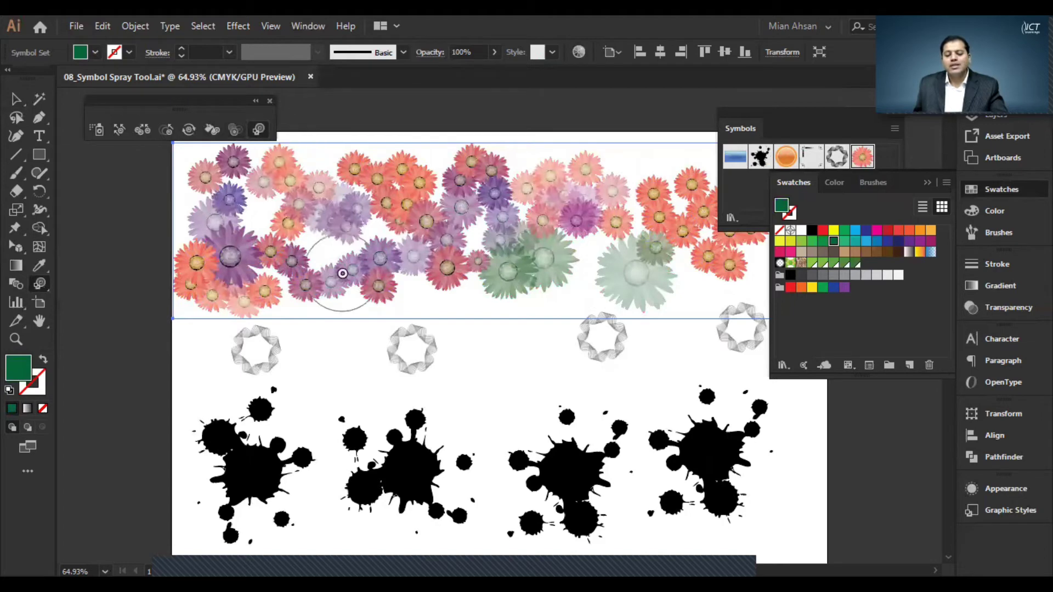
{"action": "left_click", "coordinate": [365, 223]}
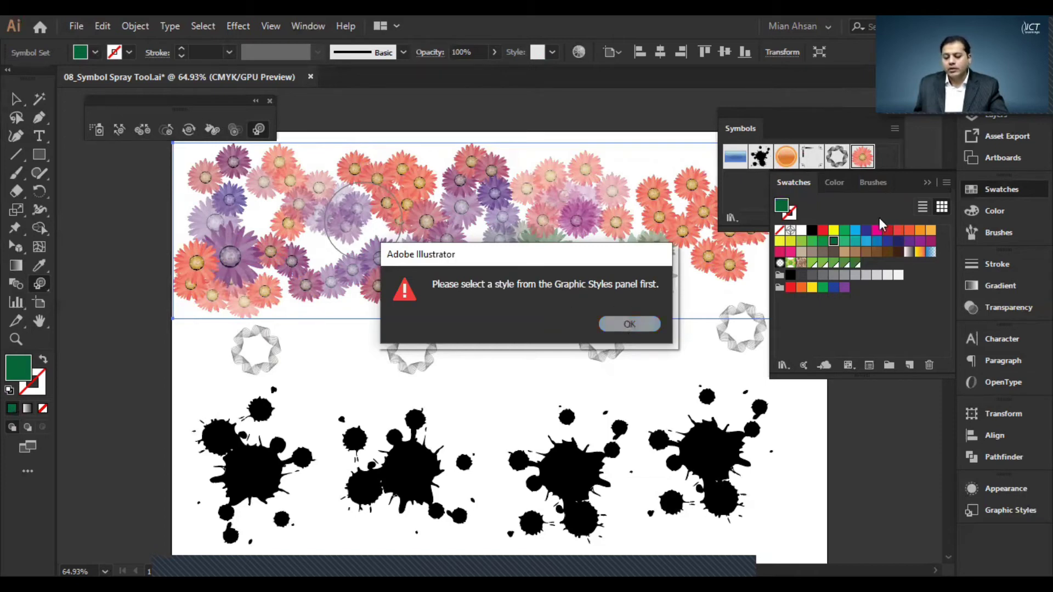
{"action": "left_click", "coordinate": [628, 323]}
- Collapse the Swatches panel, and show Graphic Styles as a shortened floating panel just below the Symbols panel
{"action": "left_click", "coordinate": [927, 182]}
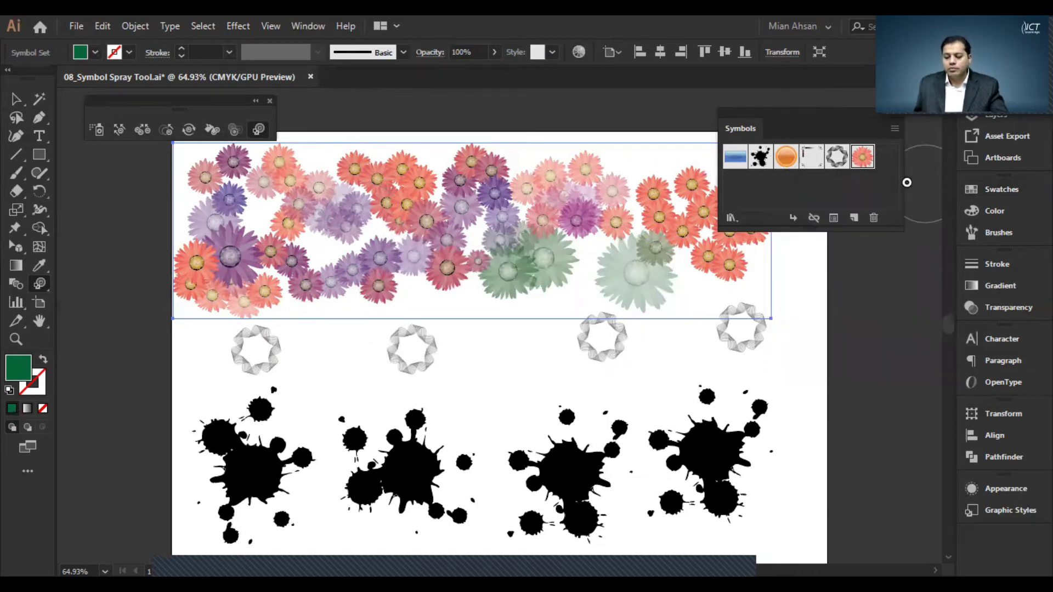
{"action": "left_click", "coordinate": [316, 27]}
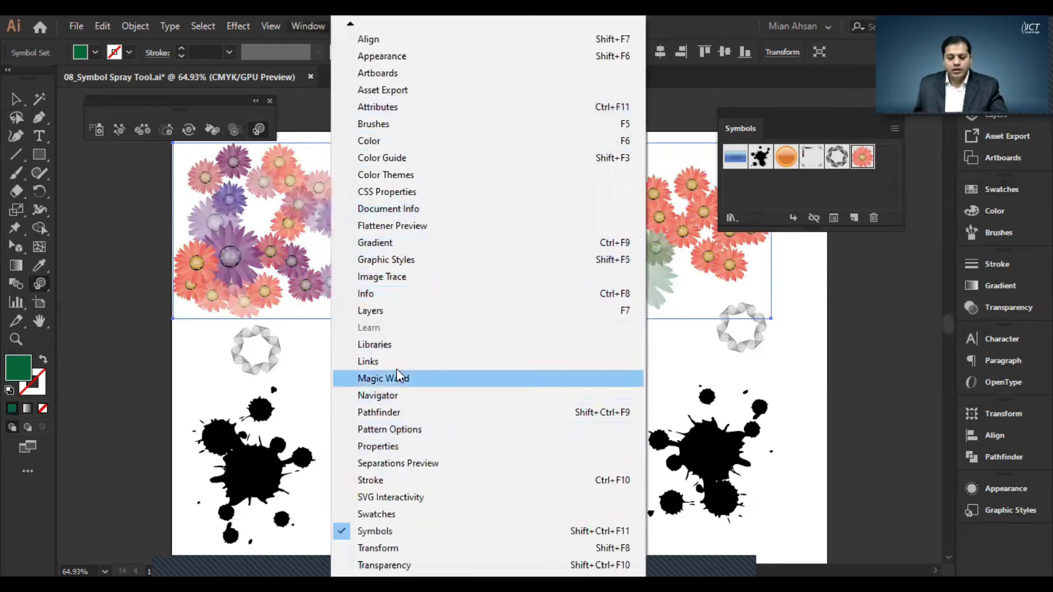
{"action": "left_click", "coordinate": [390, 260]}
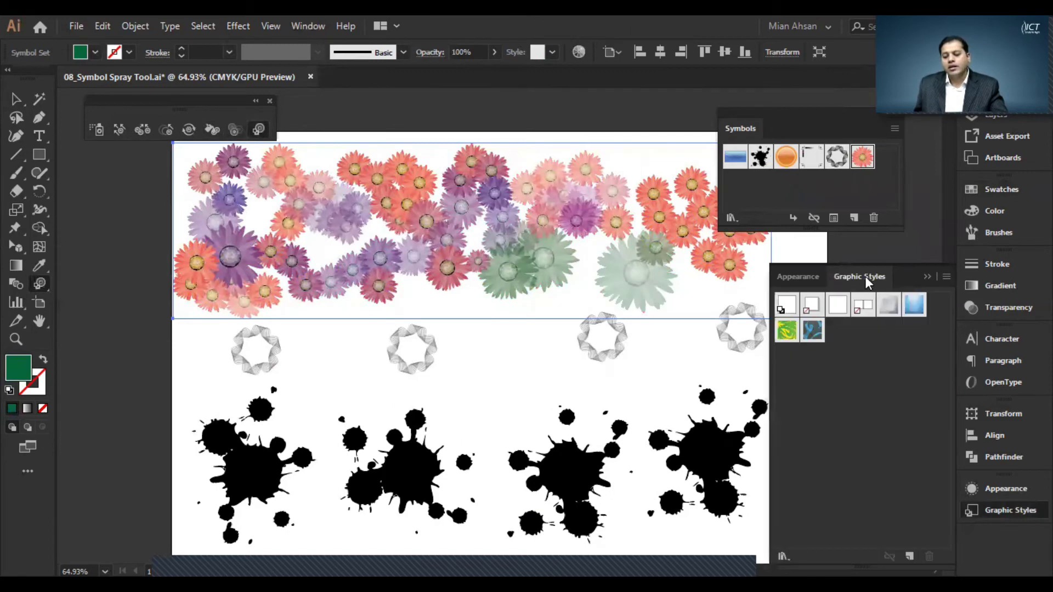
{"action": "left_click_drag", "start_coordinate": [865, 276], "coordinate": [831, 246]}
{"action": "left_click", "coordinate": [928, 276]}
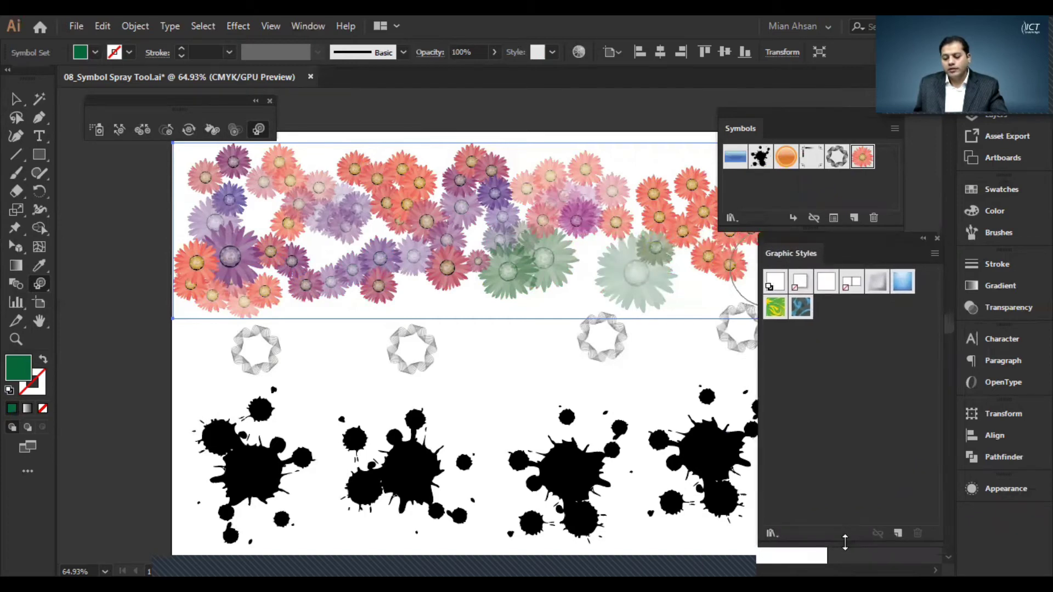
{"action": "left_click_drag", "start_coordinate": [845, 542], "coordinate": [834, 369]}
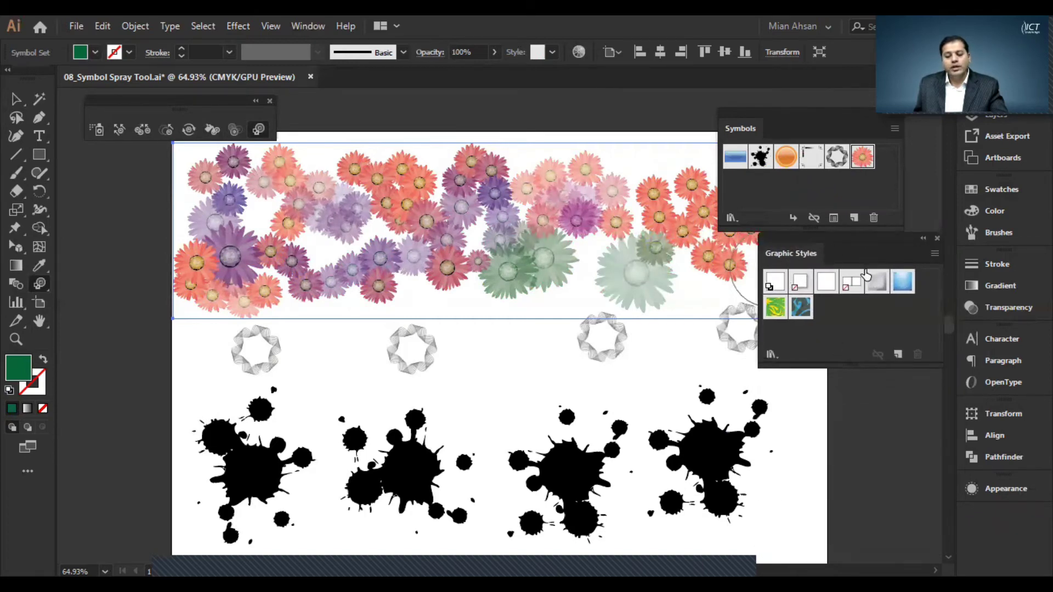
- Apply the green-and-yellow swirl graphic style to all four black ink splatters with the Symbol Styler
{"action": "left_click", "coordinate": [775, 310]}
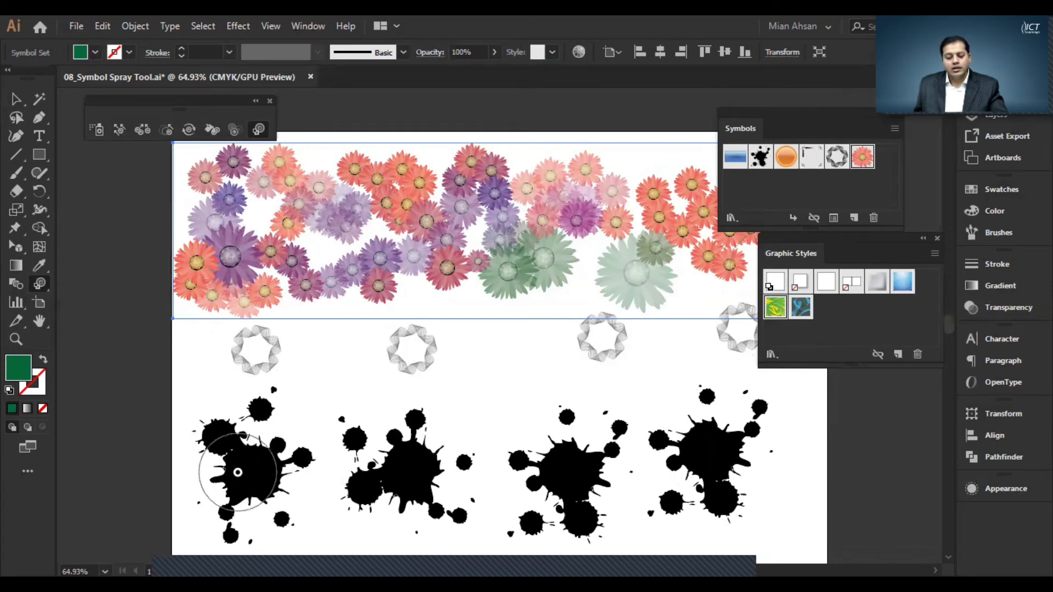
{"action": "left_click", "coordinate": [16, 99]}
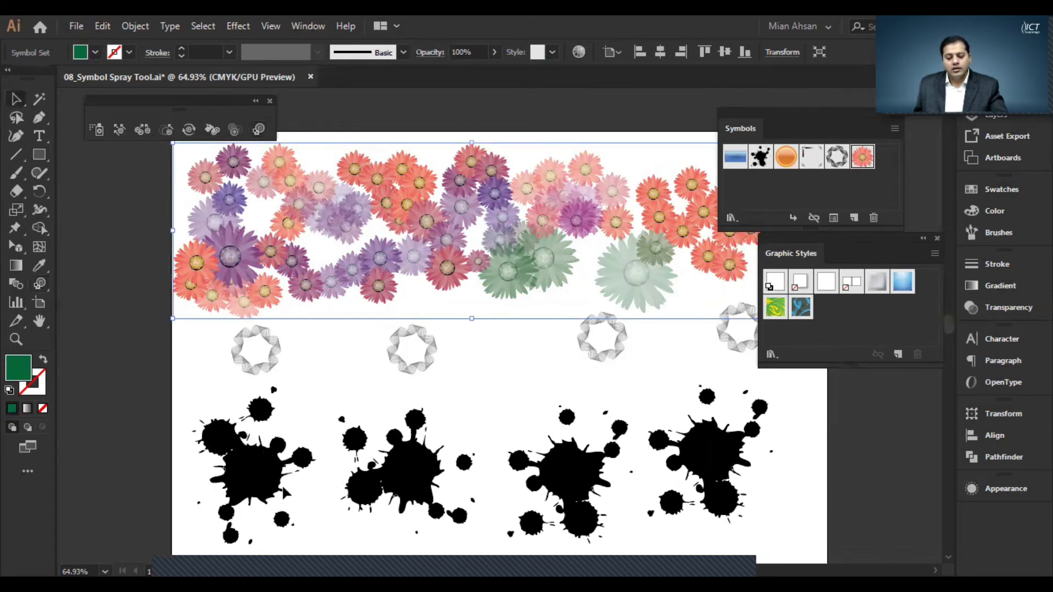
{"action": "left_click", "coordinate": [262, 497]}
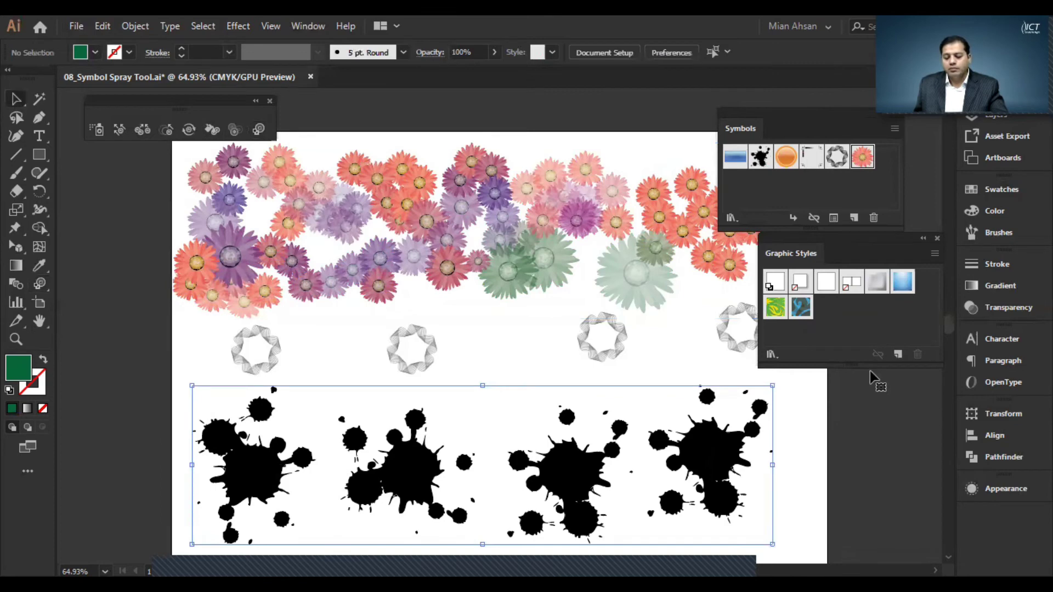
{"action": "left_click", "coordinate": [779, 307]}
{"action": "left_click", "coordinate": [260, 130]}
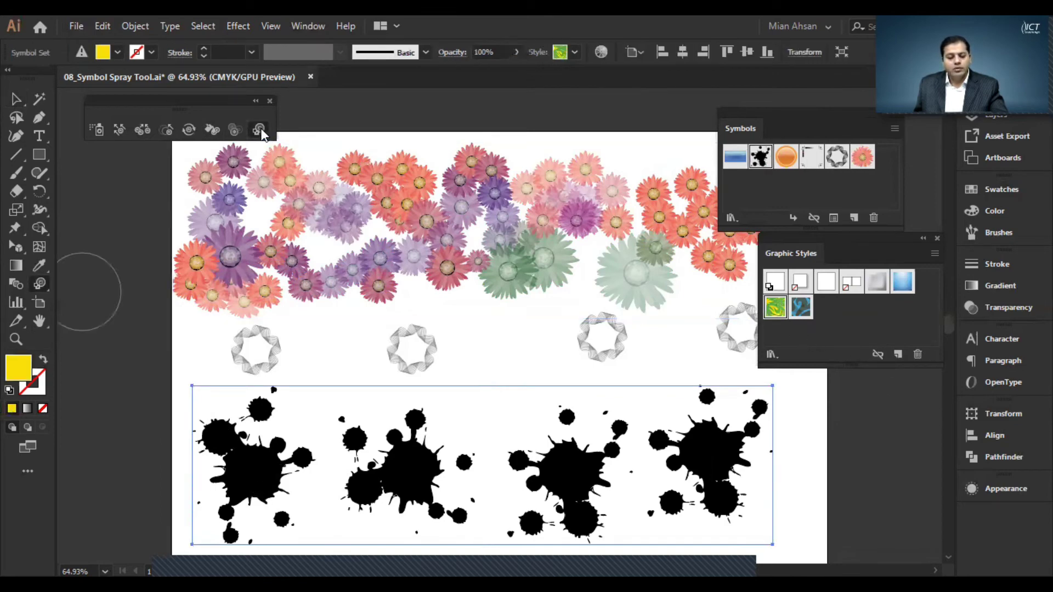
{"action": "left_click_drag", "start_coordinate": [258, 435], "coordinate": [249, 466]}
{"action": "mouse_move", "coordinate": [419, 493]}
{"action": "left_mouse_down"}
{"action": "mouse_move", "coordinate": [419, 528]}
{"action": "mouse_move", "coordinate": [417, 516]}
{"action": "left_mouse_up"}
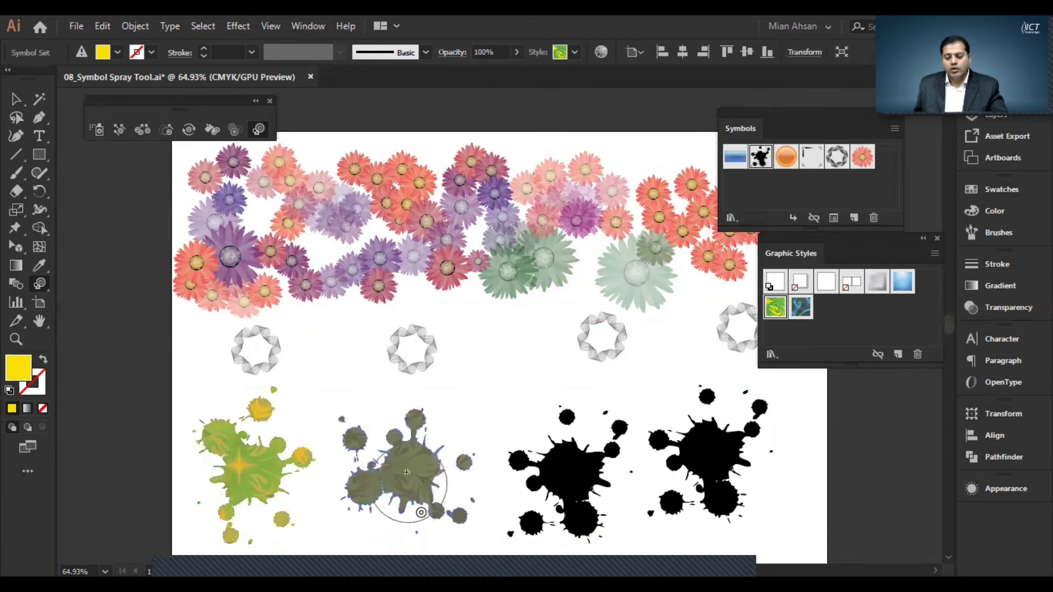
{"action": "left_click_drag", "start_coordinate": [571, 483], "coordinate": [576, 501]}
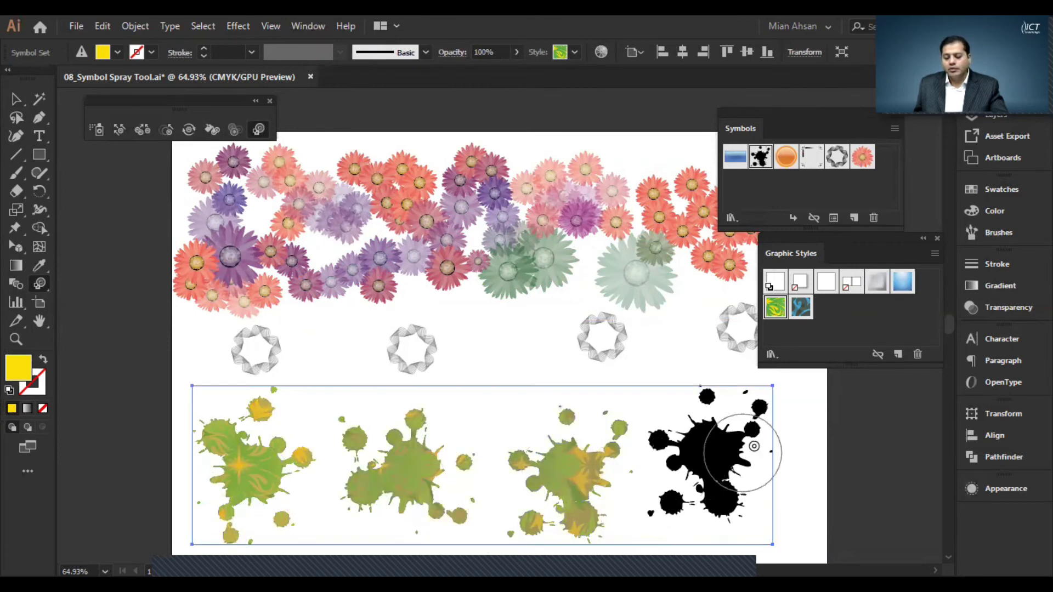
{"action": "mouse_move", "coordinate": [729, 447]}
{"action": "left_mouse_down"}
{"action": "mouse_move", "coordinate": [723, 488]}
{"action": "mouse_move", "coordinate": [735, 516]}
{"action": "mouse_move", "coordinate": [727, 449]}
{"action": "left_mouse_up"}
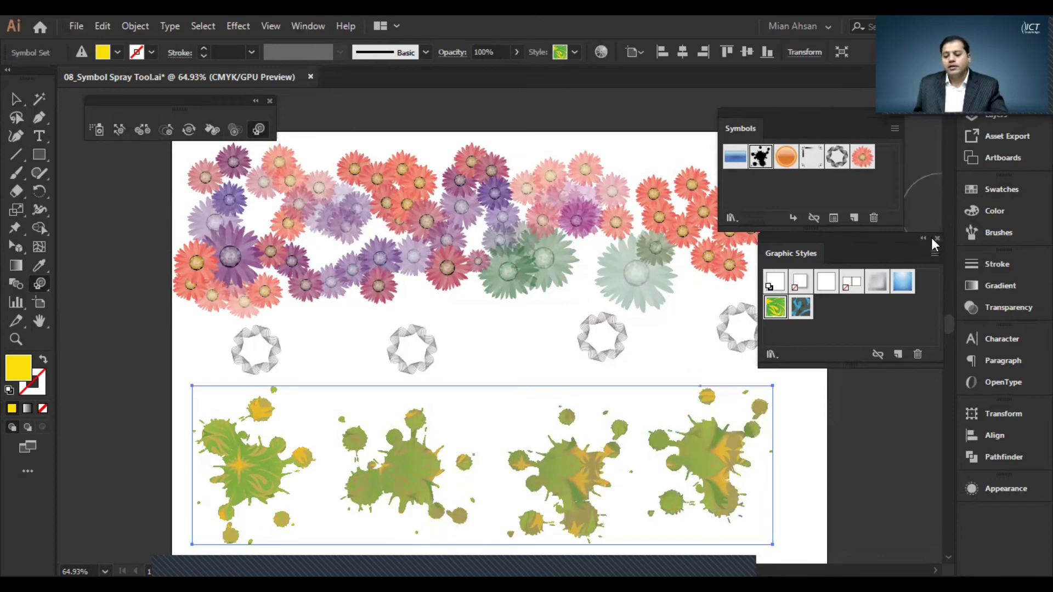
- Open the Fashion symbol library and browse forward through Flowers and Hair and Fur to the Heirloom library
{"action": "left_click", "coordinate": [733, 218]}
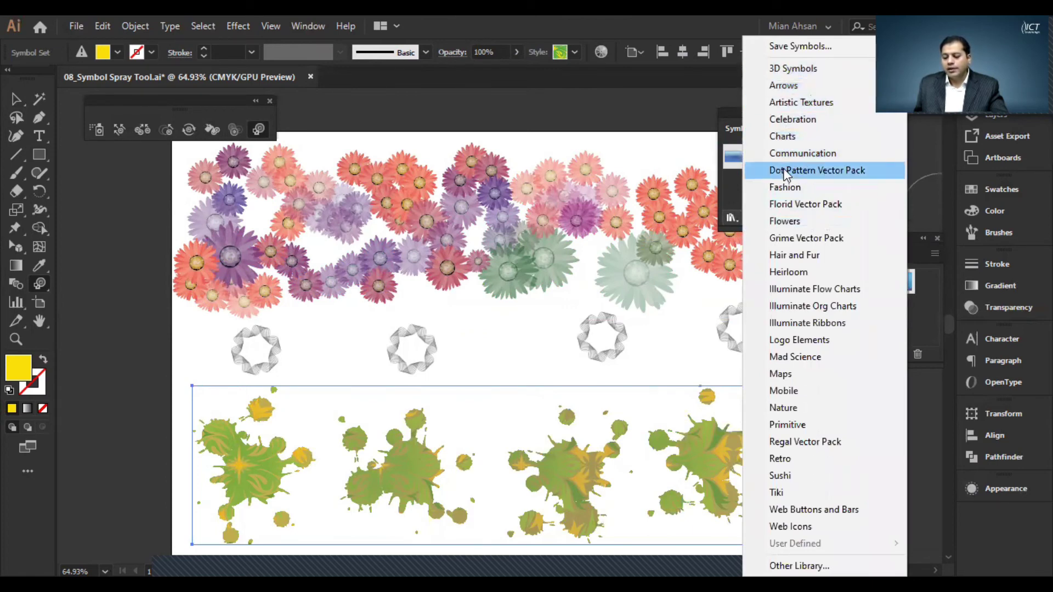
{"action": "left_click", "coordinate": [618, 228]}
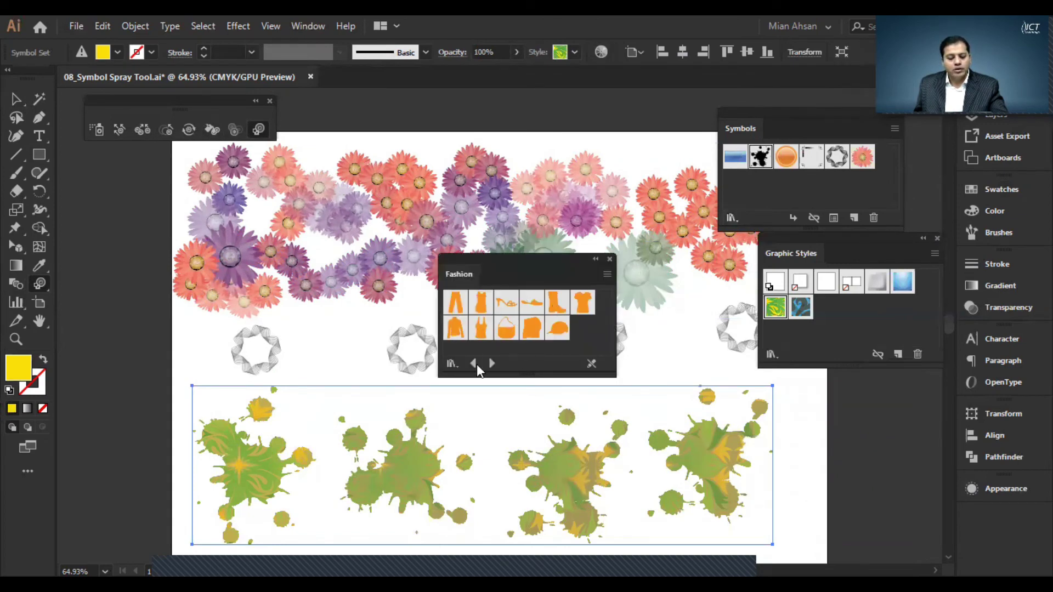
{"action": "left_click", "coordinate": [492, 363]}
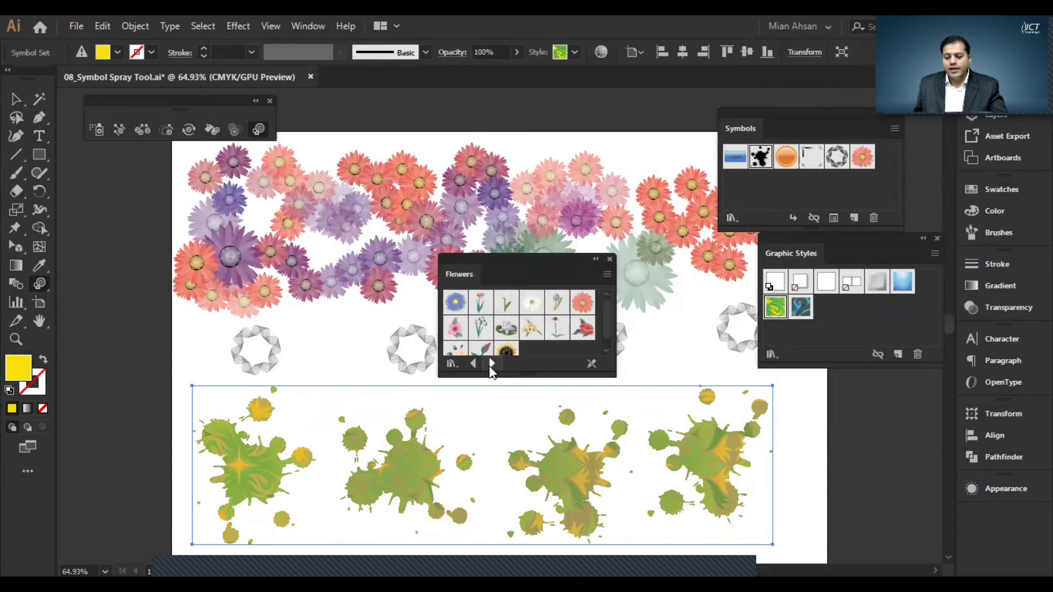
{"action": "left_click", "coordinate": [492, 363]}
{"action": "left_click", "coordinate": [492, 365]}
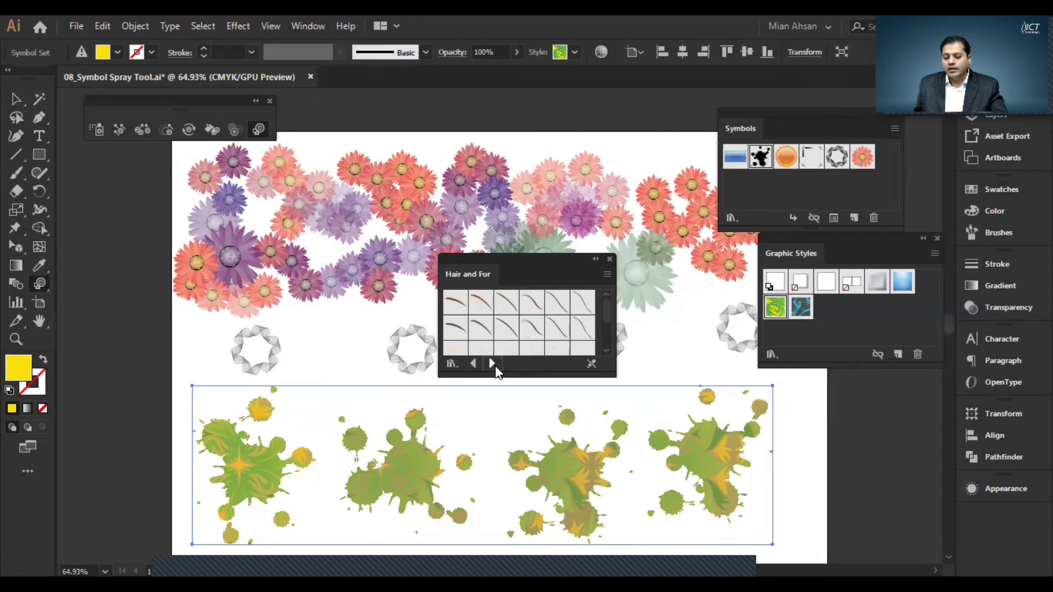
{"action": "left_click", "coordinate": [492, 363]}
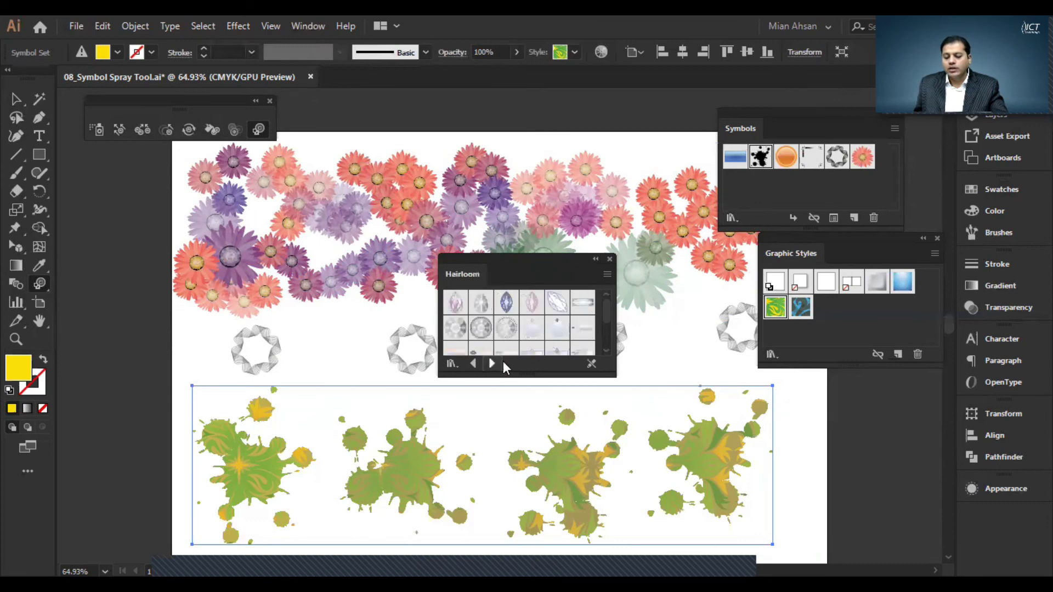
- Open the Illuminate Styles graphic style library and move the floating library panel up over the flower set
{"action": "left_click", "coordinate": [771, 354]}
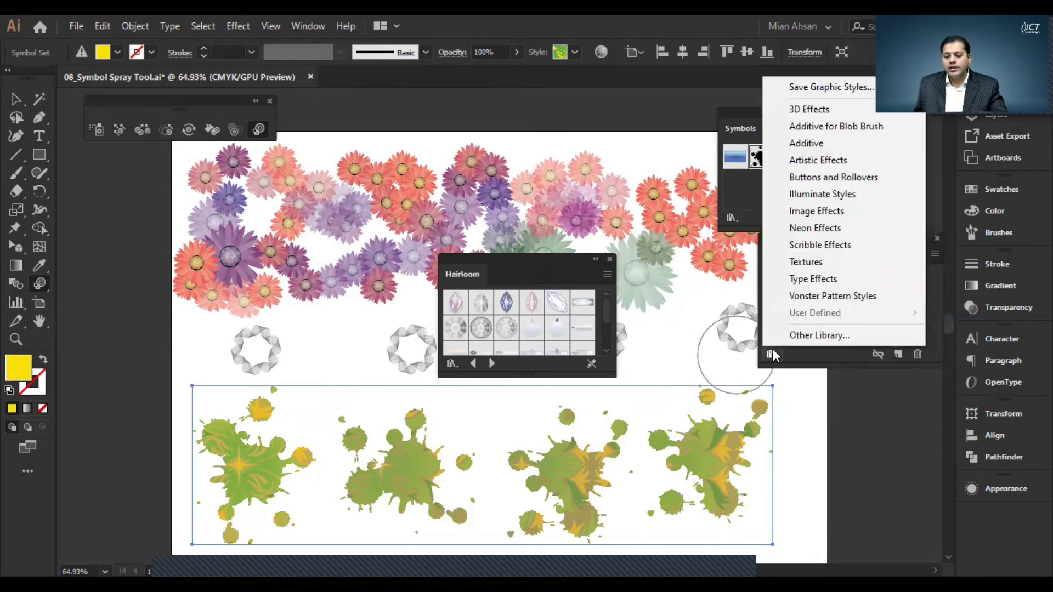
{"action": "left_click", "coordinate": [801, 195]}
{"action": "left_click_drag", "start_coordinate": [538, 252], "coordinate": [551, 124]}
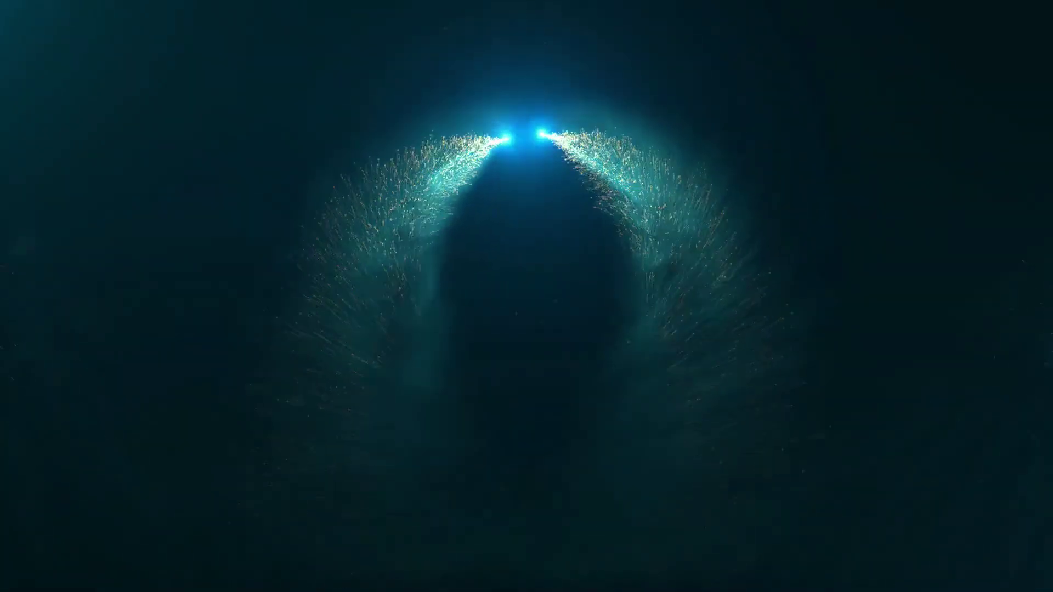